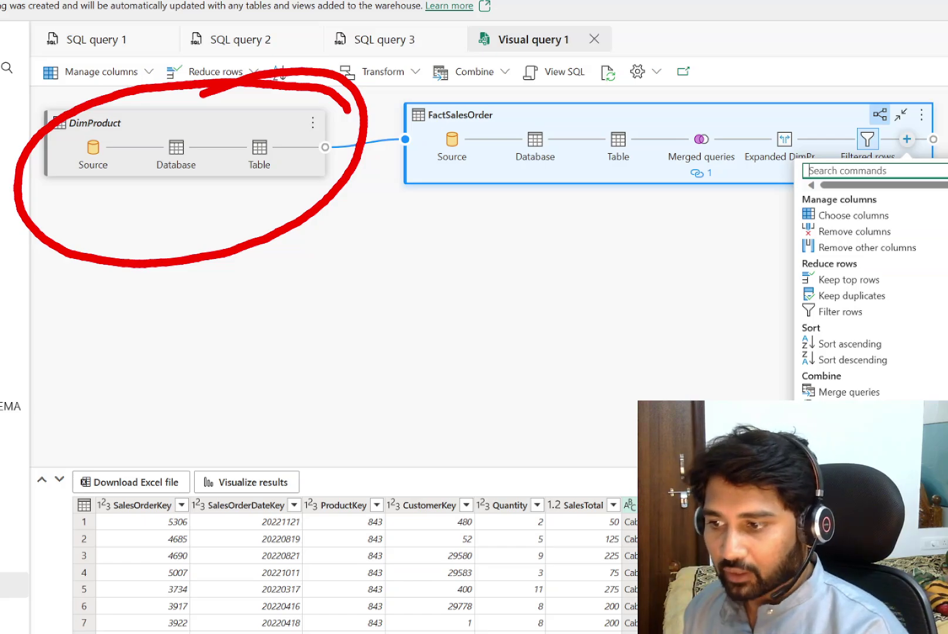
{"action": "mouse_move", "coordinate": [256, 406]}
{"action": "left_mouse_down"}
{"action": "mouse_move", "coordinate": [296, 631]}
{"action": "mouse_move", "coordinate": [305, 410]}
{"action": "mouse_move", "coordinate": [235, 436]}
{"action": "left_mouse_up"}
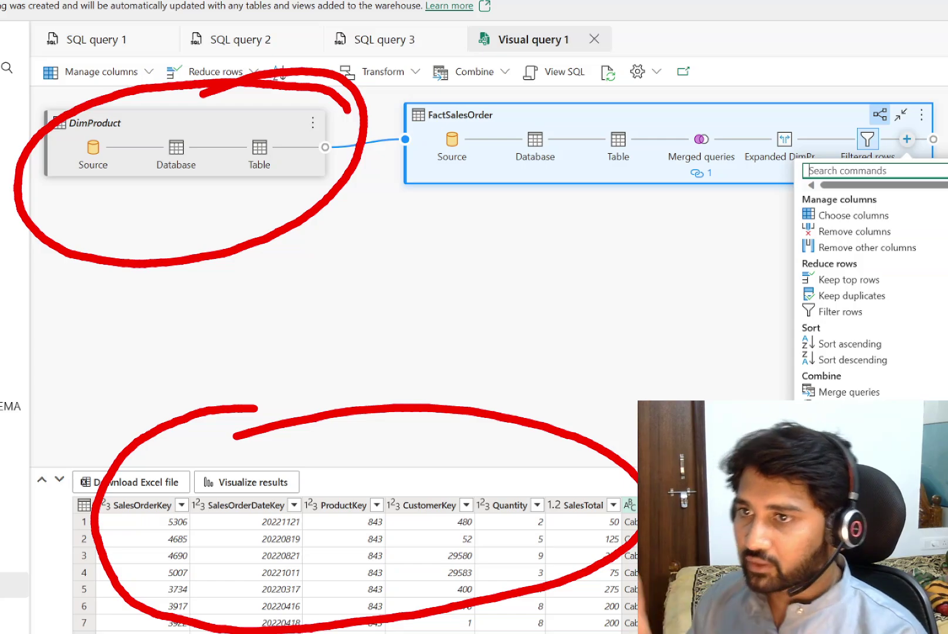
{"action": "key", "text": "Escape"}
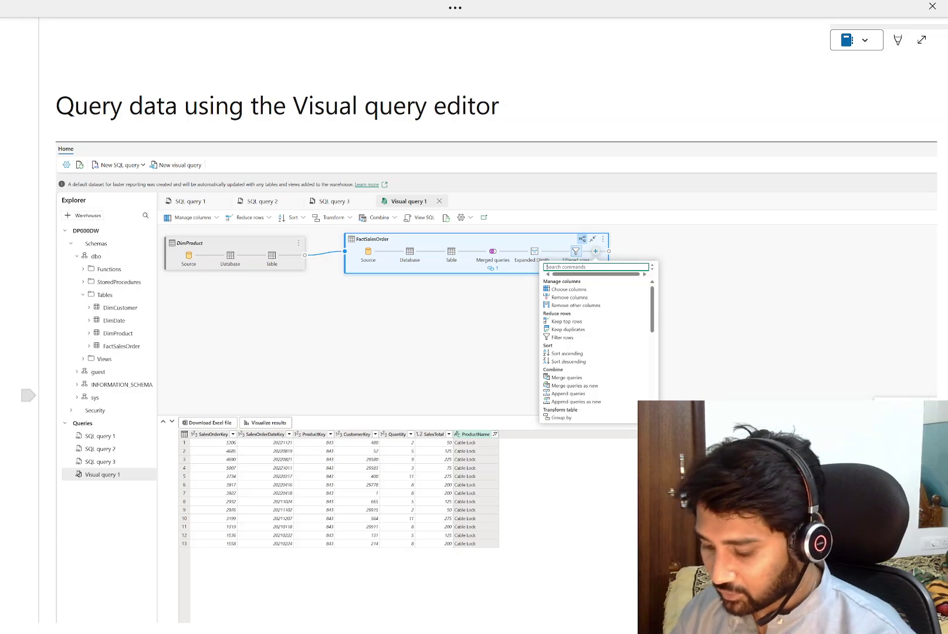
Step: Close the slide notes to switch to the Power BI workspace and open the sampleDW warehouse
{"action": "left_click", "coordinate": [932, 6]}
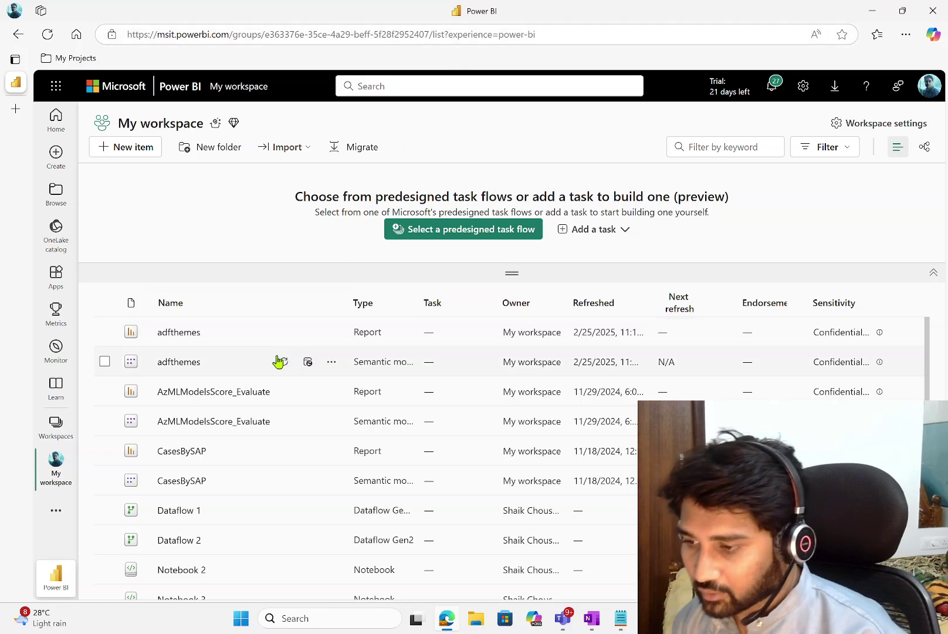
{"action": "scroll", "coordinate": [278, 359], "scroll_direction": "down", "scroll_amount": 7}
{"action": "scroll", "coordinate": [233, 429], "scroll_direction": "down", "scroll_amount": 3}
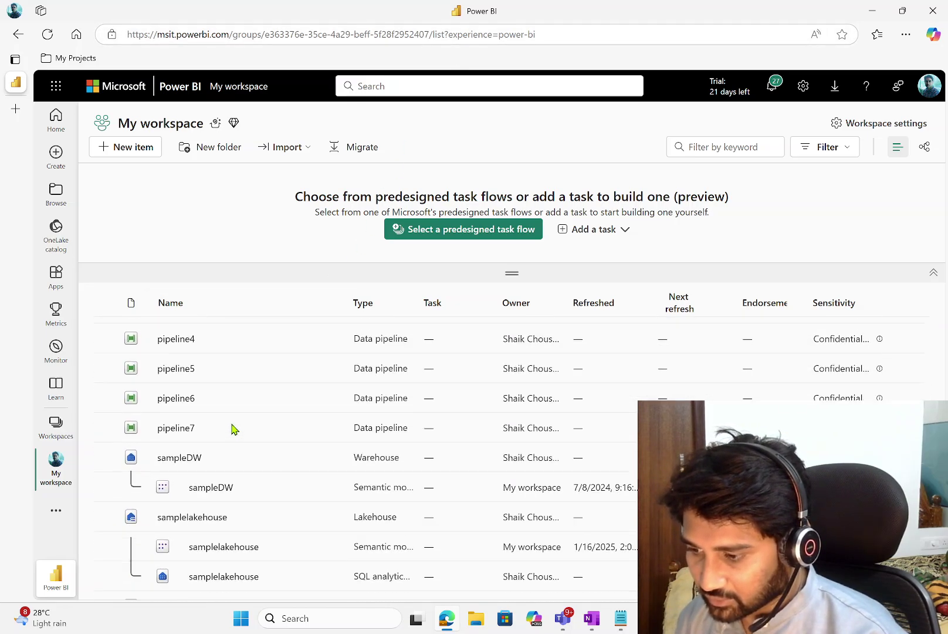
{"action": "left_click", "coordinate": [177, 464]}
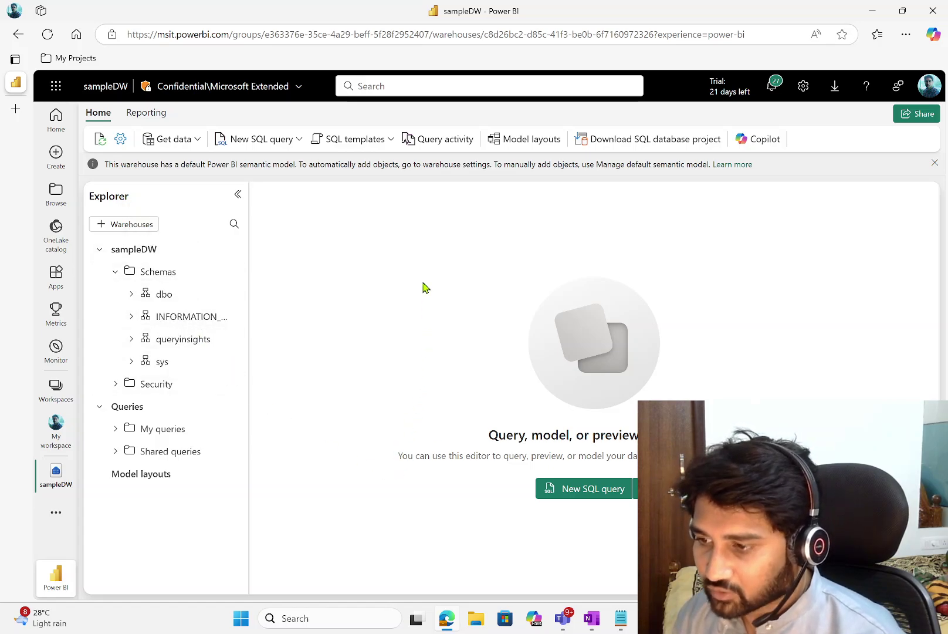
Step: Create a new SQL query, then list the dbo schema's tables in a widened Explorer
{"action": "left_click", "coordinate": [264, 139]}
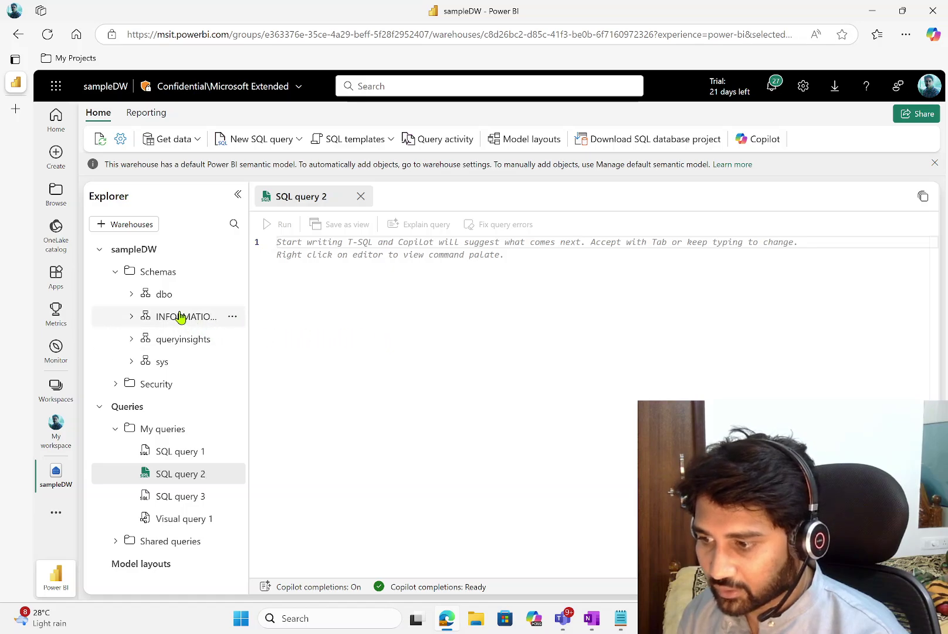
{"action": "left_click", "coordinate": [137, 299]}
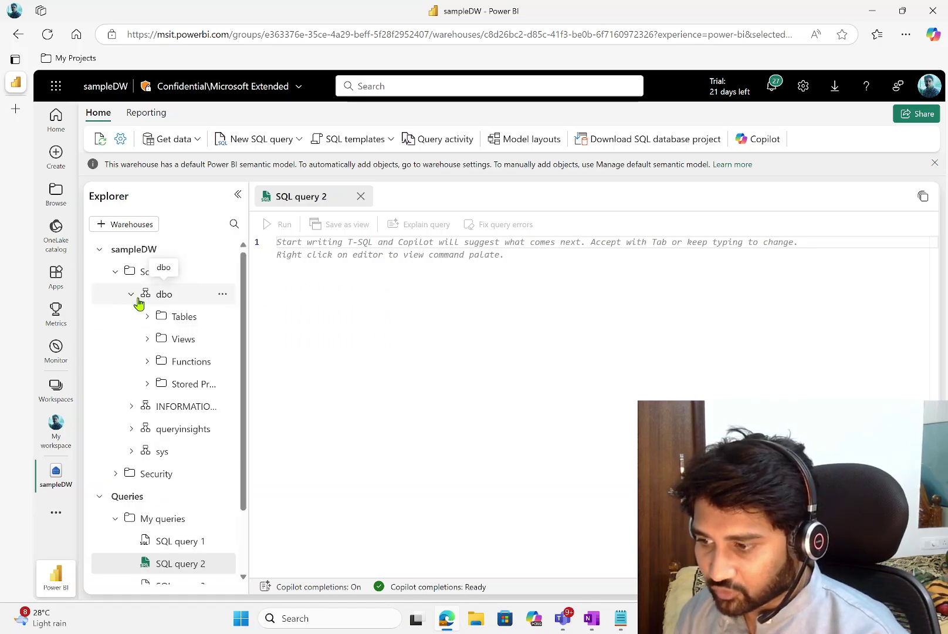
{"action": "left_click", "coordinate": [147, 317]}
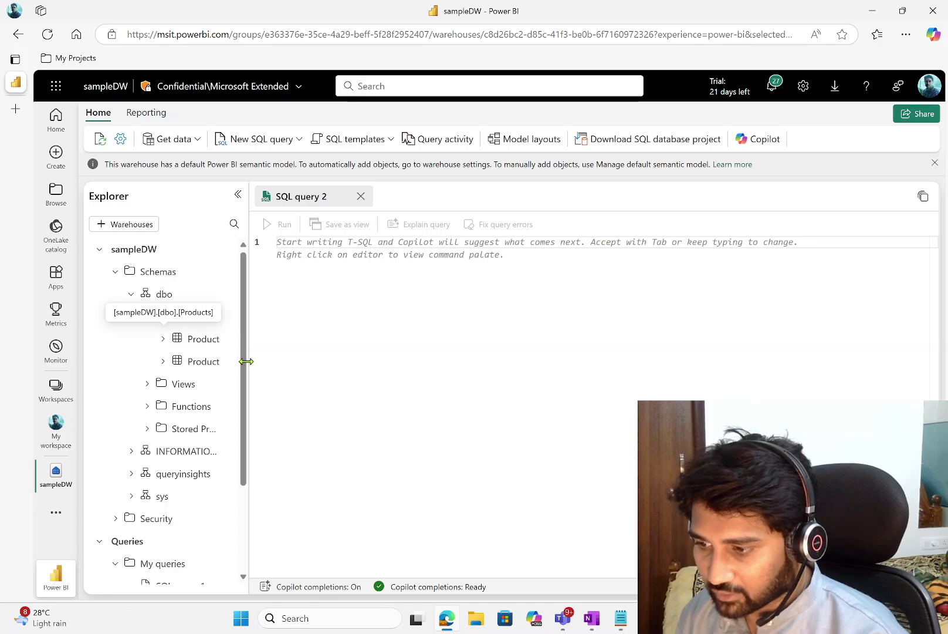
{"action": "left_click_drag", "start_coordinate": [246, 361], "coordinate": [292, 373]}
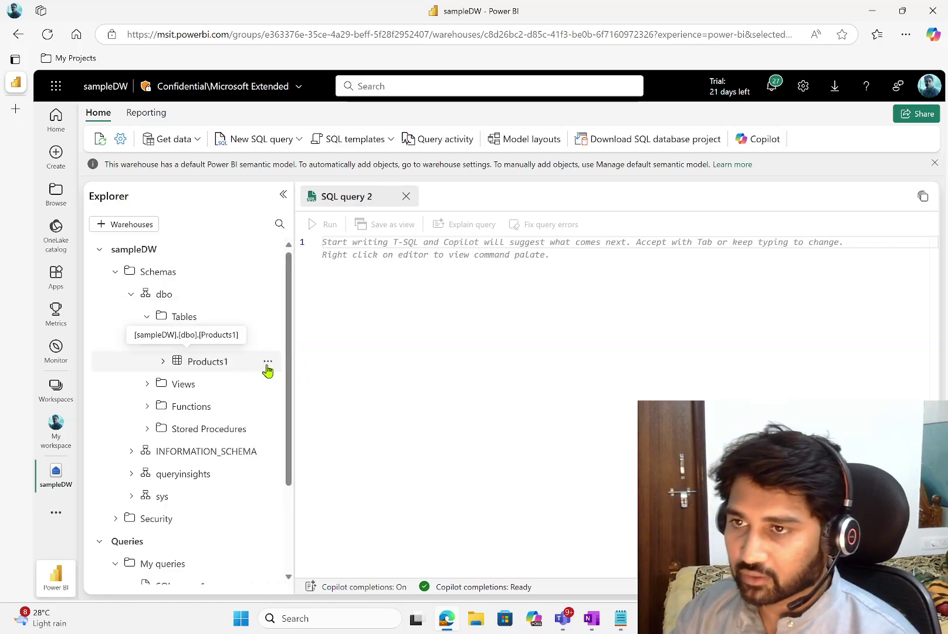
Step: Write and run the query SELECT * FROM dbo.Products1
{"action": "type", "text": "SELE"}
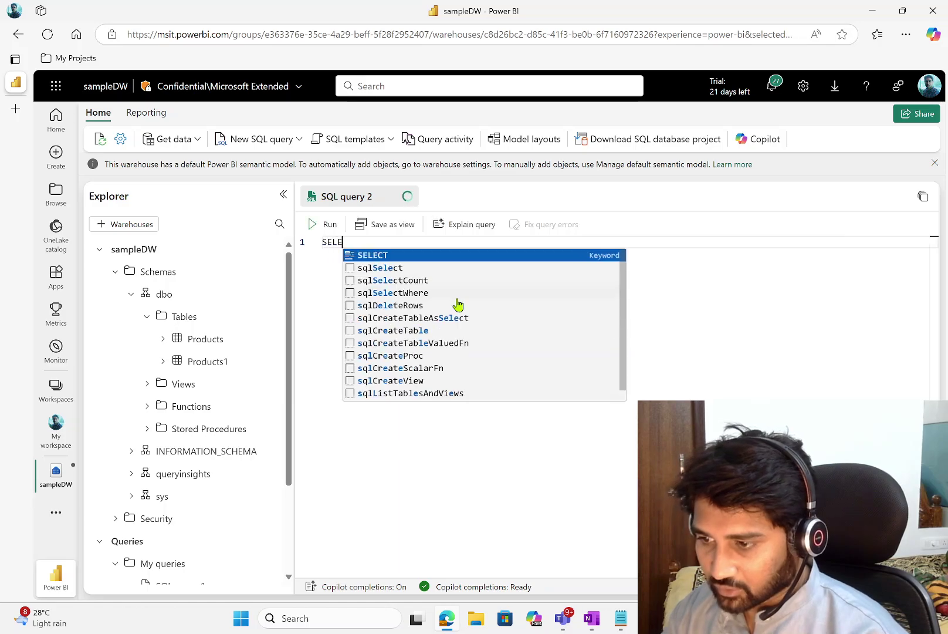
{"action": "type", "text": "CT * FROM dbo.P"}
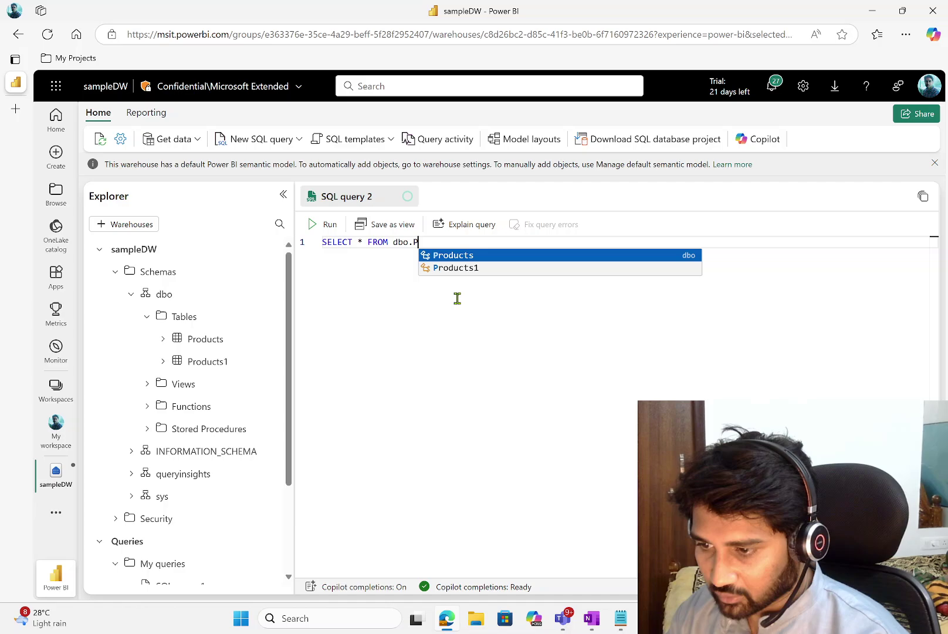
{"action": "key", "text": "Down"}
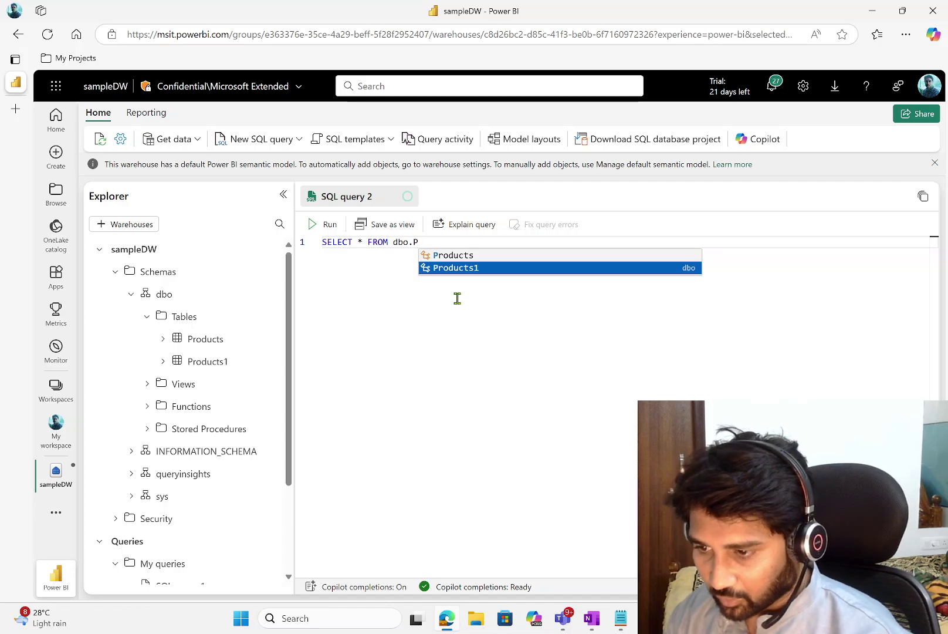
{"action": "key", "text": "Return"}
{"action": "left_click", "coordinate": [321, 224]}
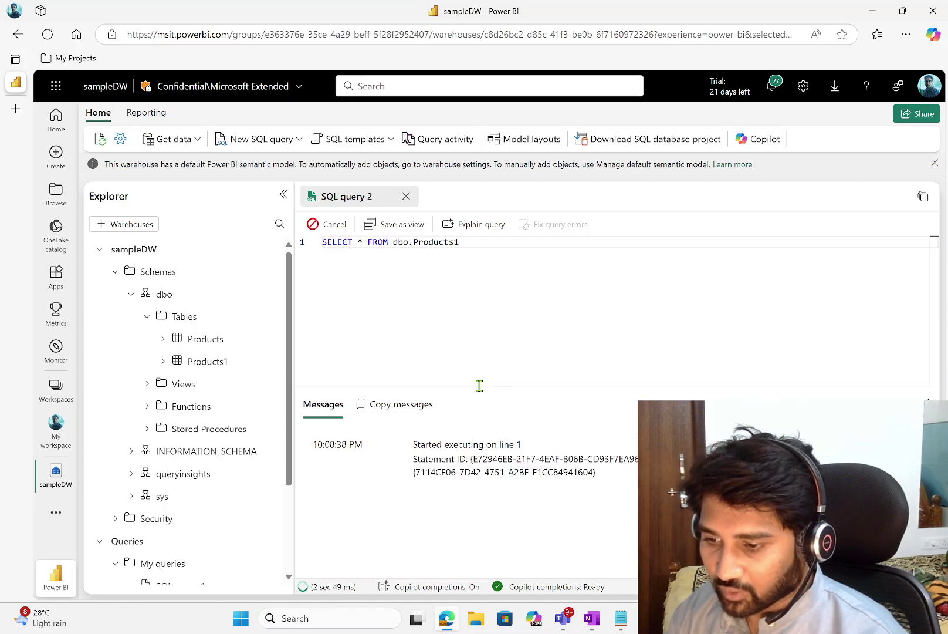
Step: Enlarge the query results area upward and collapse the Explorer
{"action": "left_click_drag", "start_coordinate": [483, 386], "coordinate": [467, 267]}
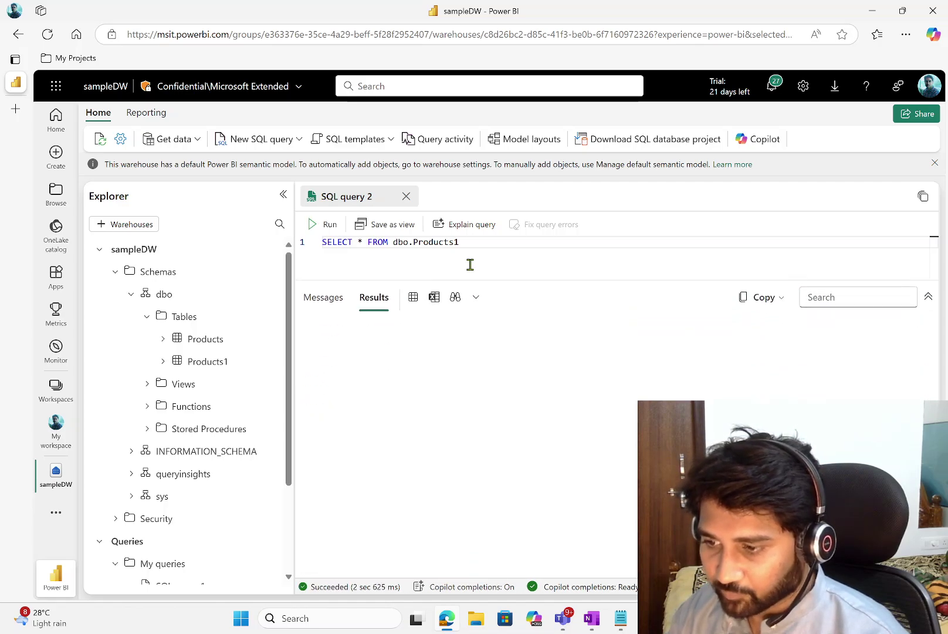
{"action": "left_click", "coordinate": [283, 194]}
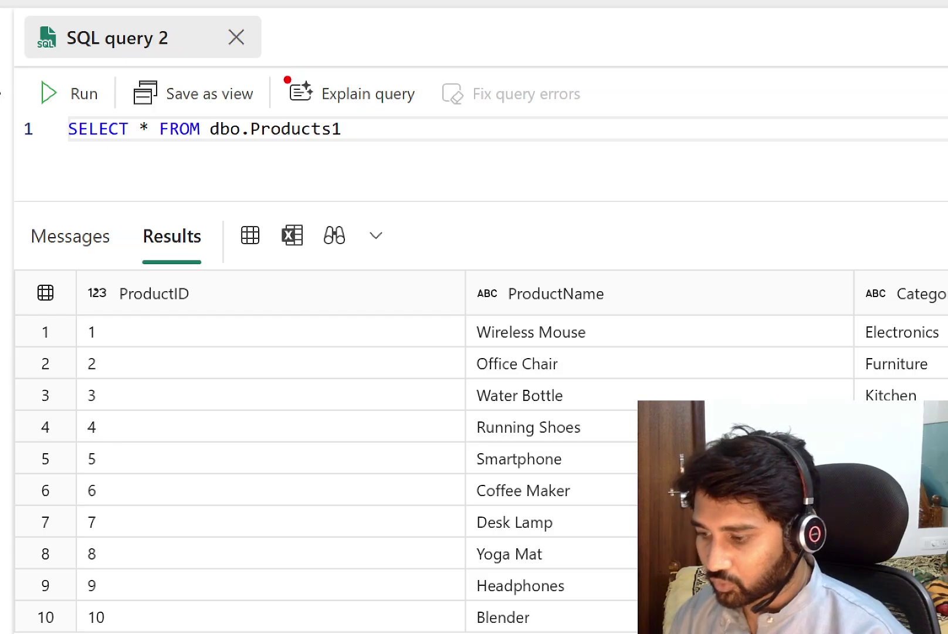
{"action": "mouse_move", "coordinate": [319, 111]}
{"action": "left_mouse_down"}
{"action": "mouse_move", "coordinate": [294, 82]}
{"action": "mouse_move", "coordinate": [338, 127]}
{"action": "mouse_move", "coordinate": [176, 59]}
{"action": "left_mouse_up"}
{"action": "mouse_move", "coordinate": [343, 258]}
{"action": "left_mouse_down"}
{"action": "mouse_move", "coordinate": [74, 490]}
{"action": "mouse_move", "coordinate": [688, 297]}
{"action": "mouse_move", "coordinate": [258, 261]}
{"action": "left_mouse_up"}
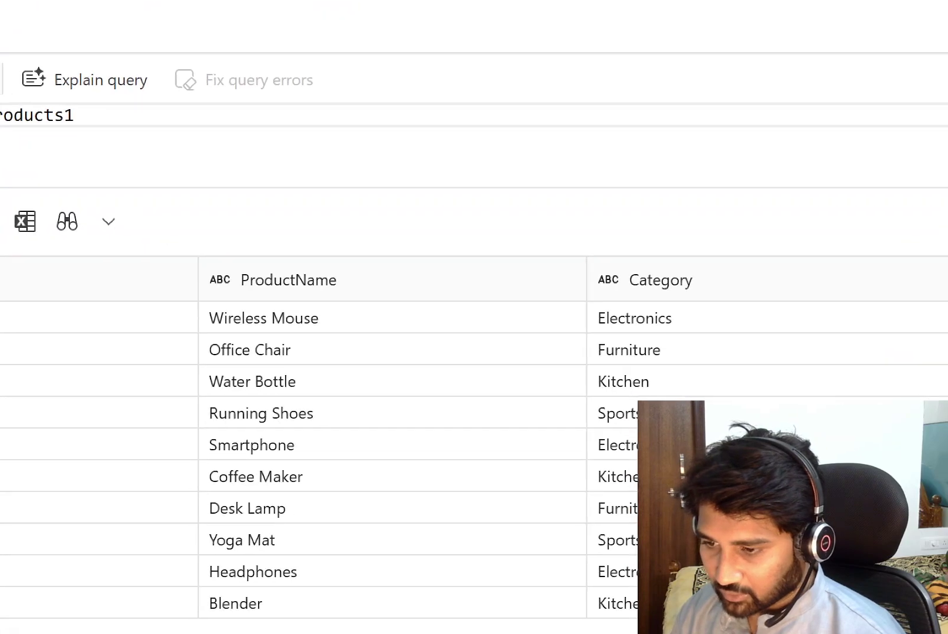
{"action": "mouse_move", "coordinate": [581, 237]}
{"action": "left_mouse_down"}
{"action": "mouse_move", "coordinate": [444, 381]}
{"action": "mouse_move", "coordinate": [587, 604]}
{"action": "mouse_move", "coordinate": [528, 234]}
{"action": "left_mouse_up"}
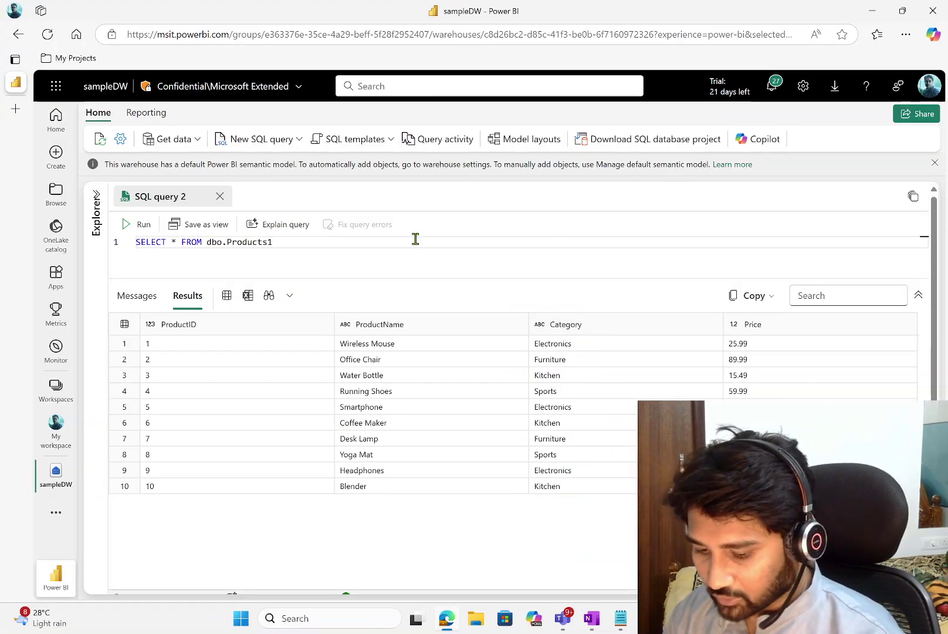
Step: Remove the asterisk and the old FROM clause from the query, and put FROM dbo.Products1 on its own line
{"action": "key", "text": "BackSpace"}
{"action": "key", "text": "BackSpace"}
{"action": "key", "text": "BackSpace"}
{"action": "key", "text": "BackSpace"}
{"action": "key", "text": "BackSpace"}
{"action": "key", "text": "BackSpace"}
{"action": "key", "text": "BackSpace"}
{"action": "key", "text": "BackSpace"}
{"action": "key", "text": "BackSpace"}
{"action": "key", "text": "BackSpace"}
{"action": "key", "text": "BackSpace"}
{"action": "key", "text": "BackSpace"}
{"action": "key", "text": "BackSpace"}
{"action": "key", "text": "BackSpace"}
{"action": "key", "text": "BackSpace"}
{"action": "key", "text": "BackSpace"}
{"action": "key", "text": "BackSpace"}
{"action": "key", "text": "BackSpace"}
{"action": "key", "text": "BackSpace"}
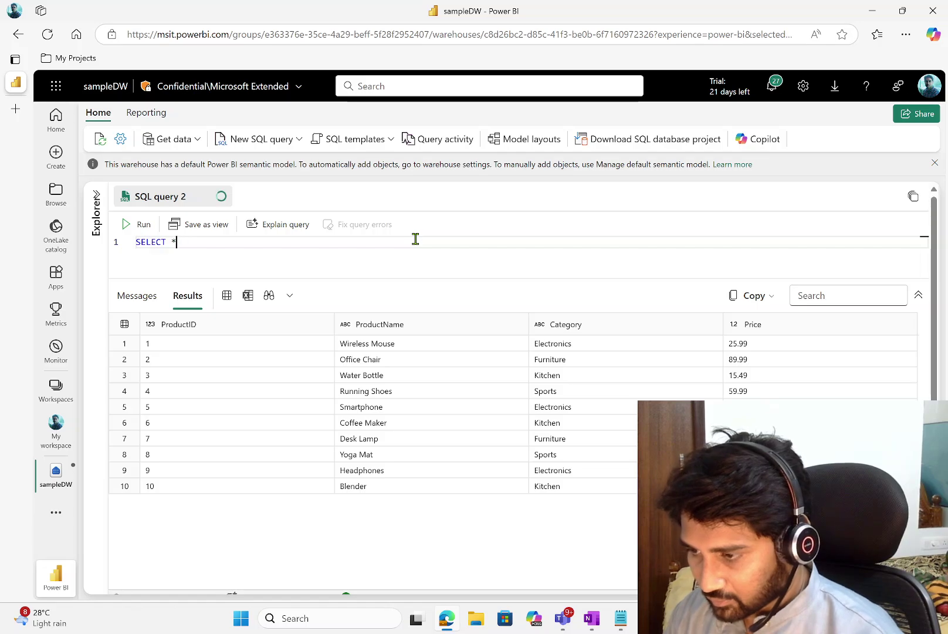
{"action": "key", "text": "BackSpace"}
{"action": "key", "text": "Return"}
{"action": "type", "text": "FROM "}
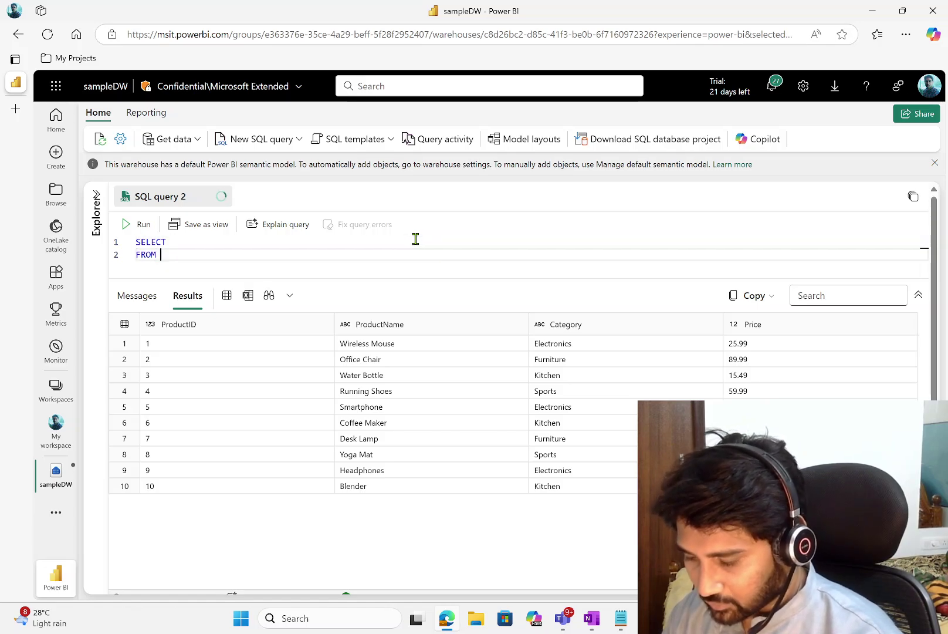
{"action": "type", "text": "dbo."}
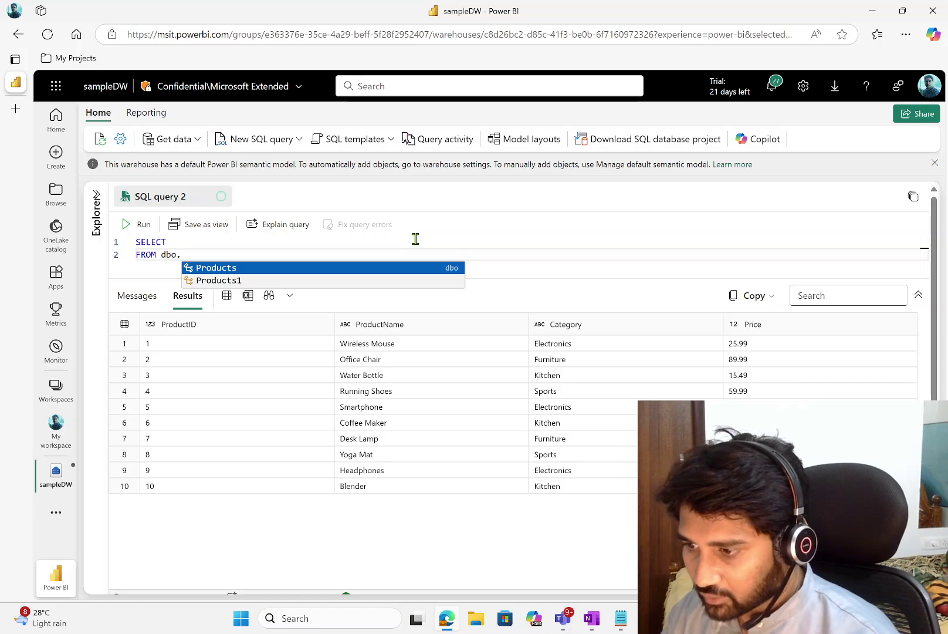
{"action": "key", "text": "Down"}
{"action": "key", "text": "Return"}
{"action": "key", "text": "Return"}
Step: Add the clause GROUP BY Category as the query's third line
{"action": "type", "text": "GROU"}
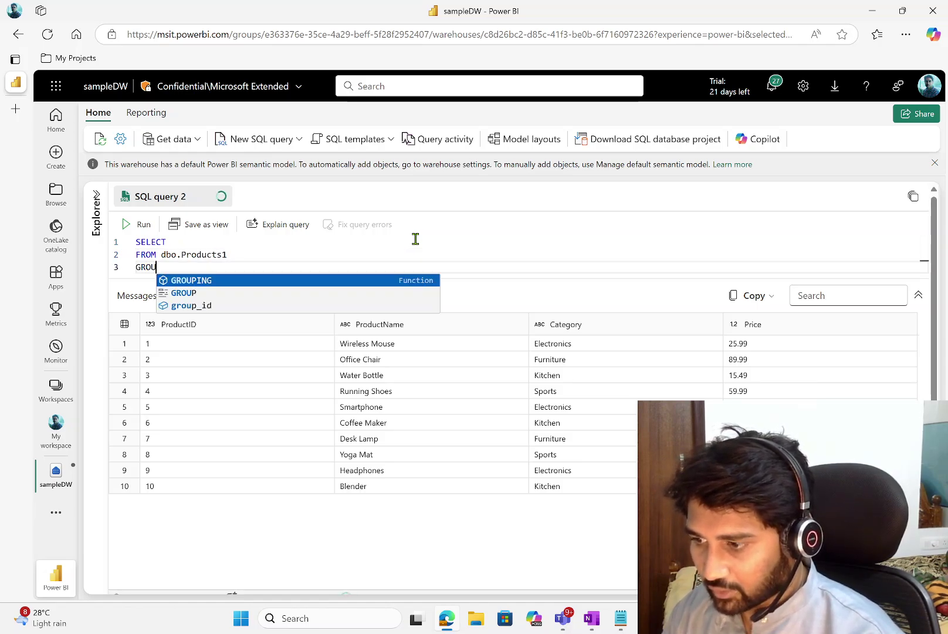
{"action": "type", "text": "P BY "}
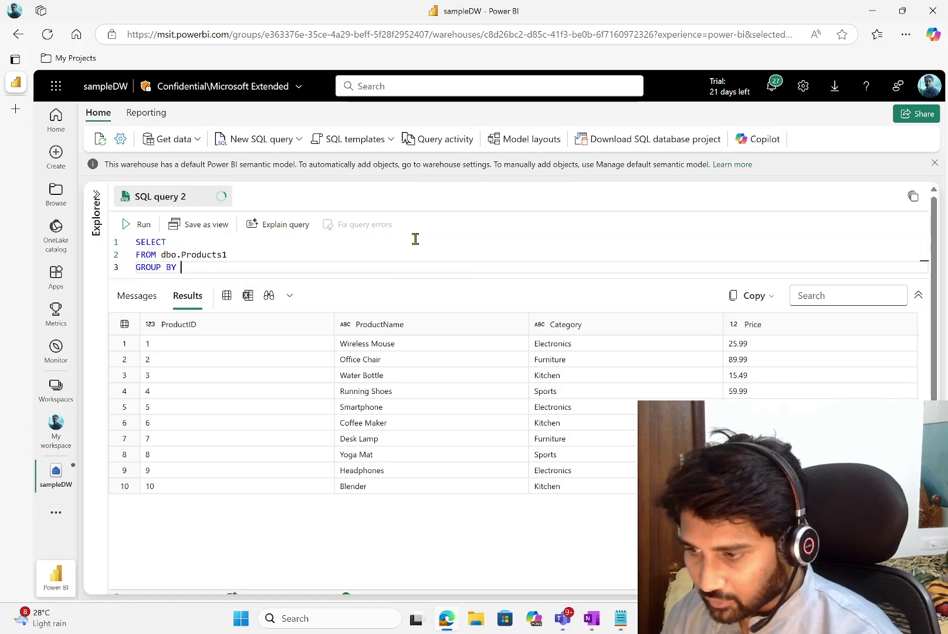
{"action": "type", "text": "Catego"}
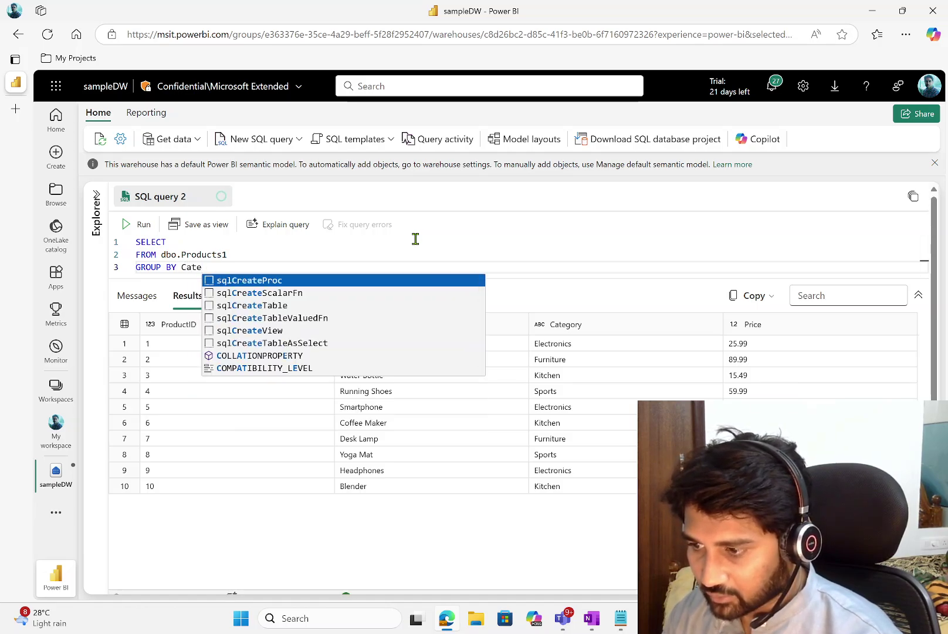
{"action": "key", "text": "BackSpace"}
{"action": "key", "text": "BackSpace"}
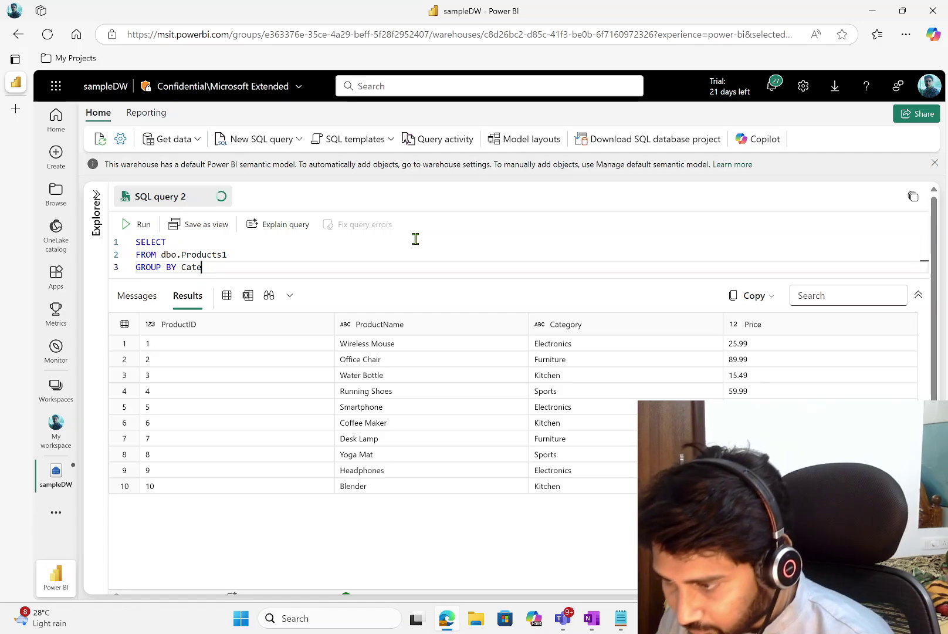
{"action": "type", "text": "C"}
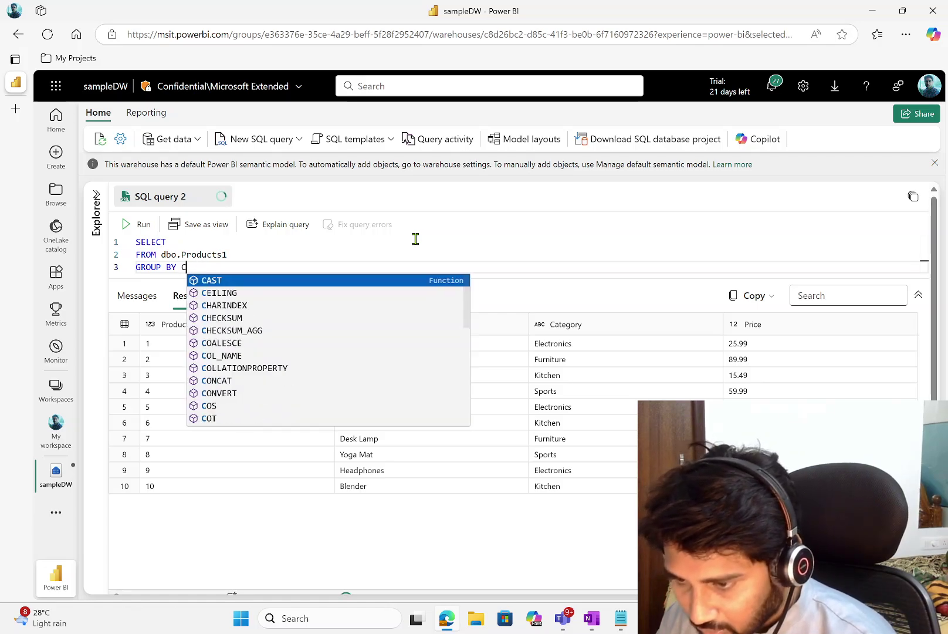
{"action": "type", "text": "ategory"}
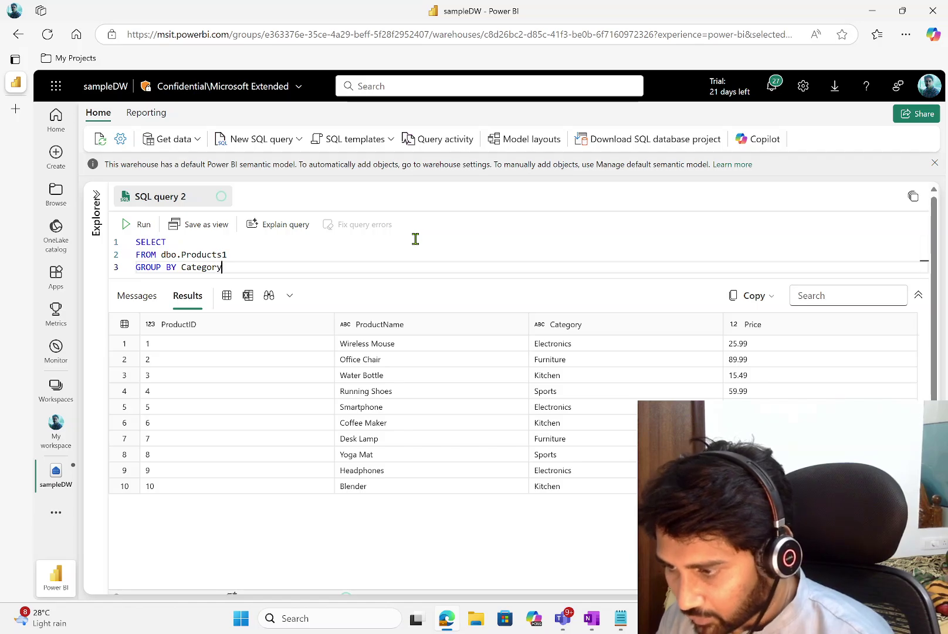
Step: Complete the SELECT line with the columns Category, count(1) [count]
{"action": "left_click", "coordinate": [290, 244]}
{"action": "type", "text": "Cat"}
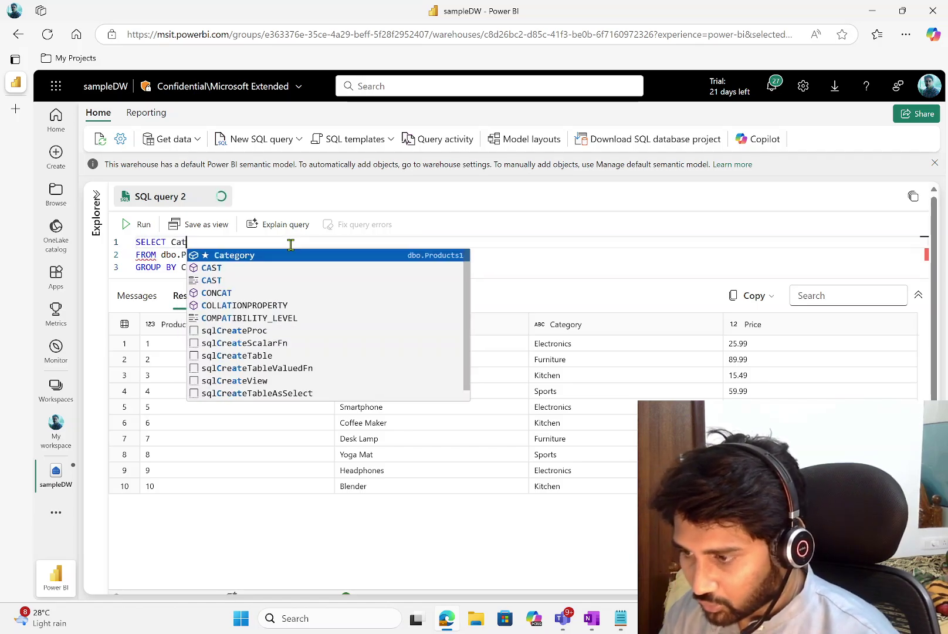
{"action": "type", "text": "egory, "}
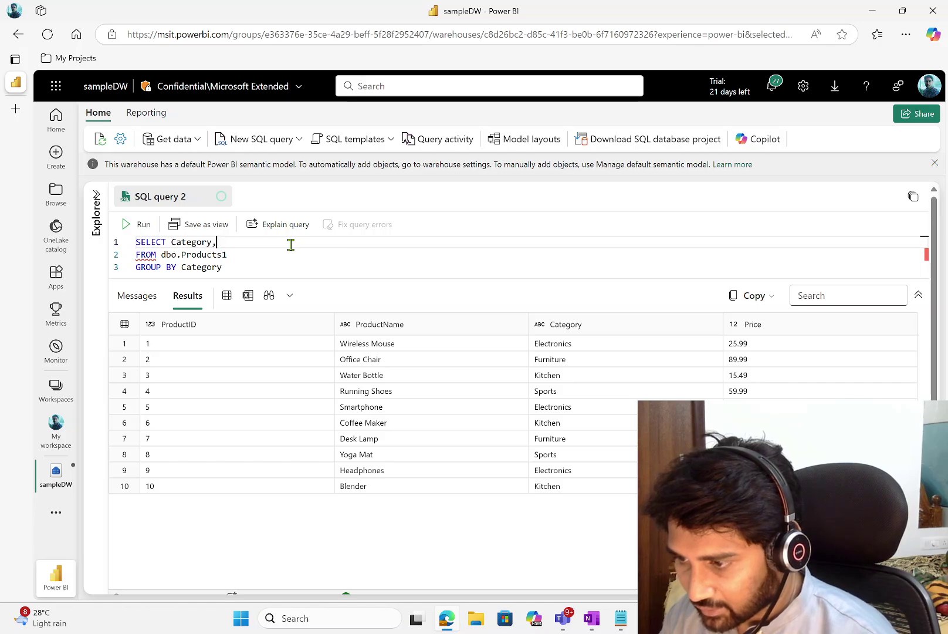
{"action": "type", "text": "count91"}
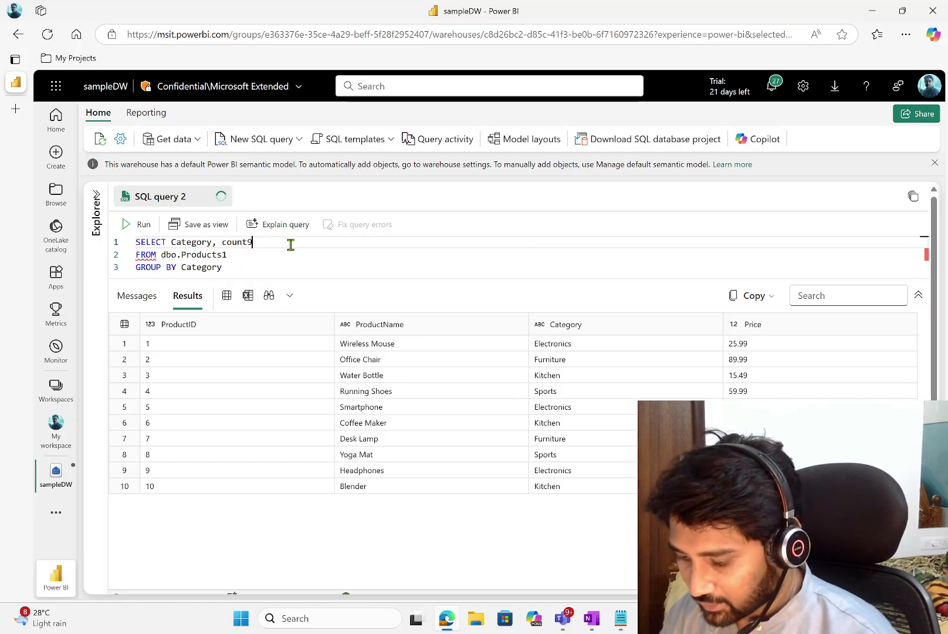
{"action": "key", "text": "BackSpace"}
{"action": "key", "text": "BackSpace"}
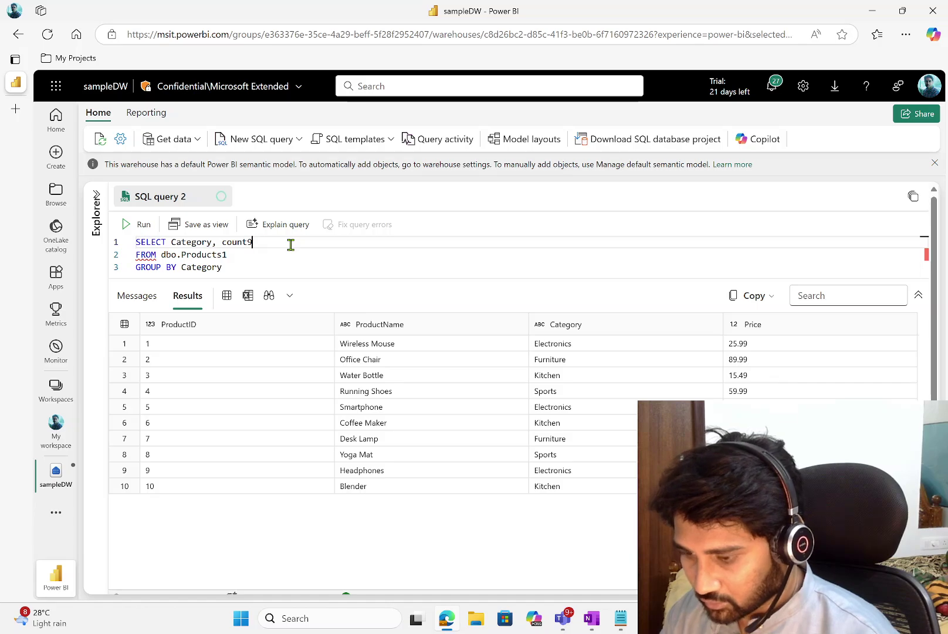
{"action": "type", "text": "(1) [cp"}
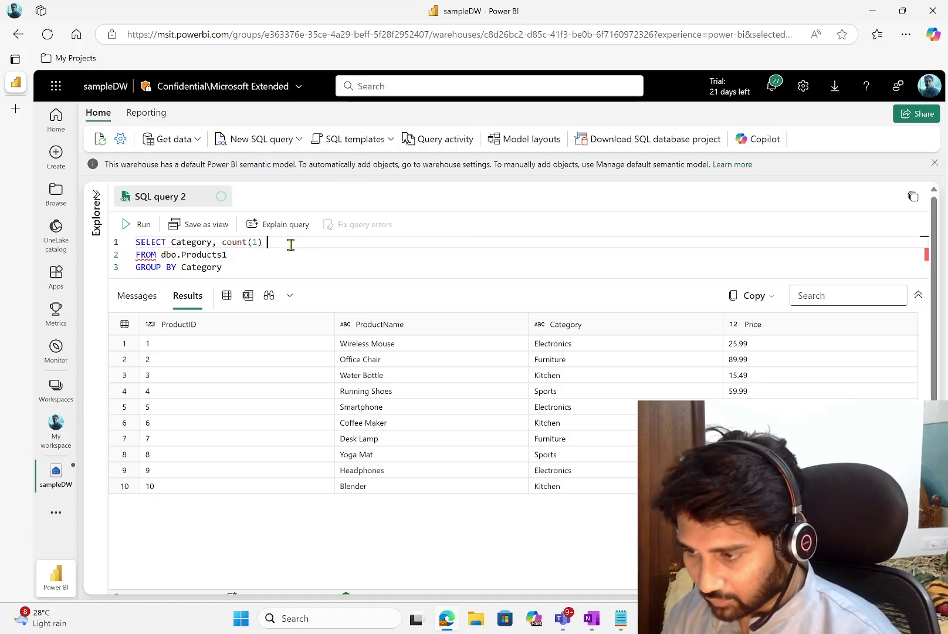
{"action": "key", "text": "BackSpace"}
{"action": "type", "text": "ount]"}
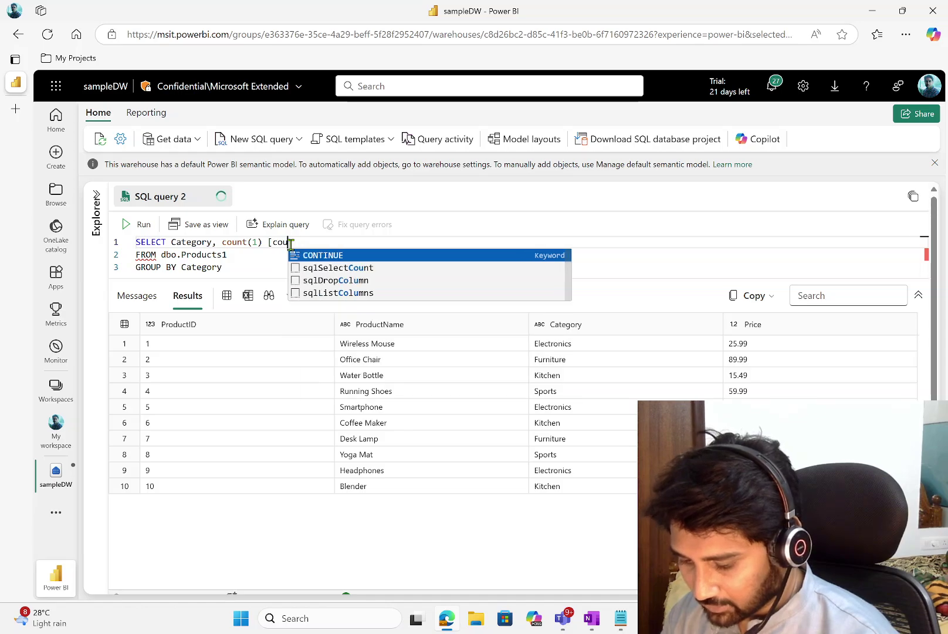
{"action": "left_click", "coordinate": [288, 253]}
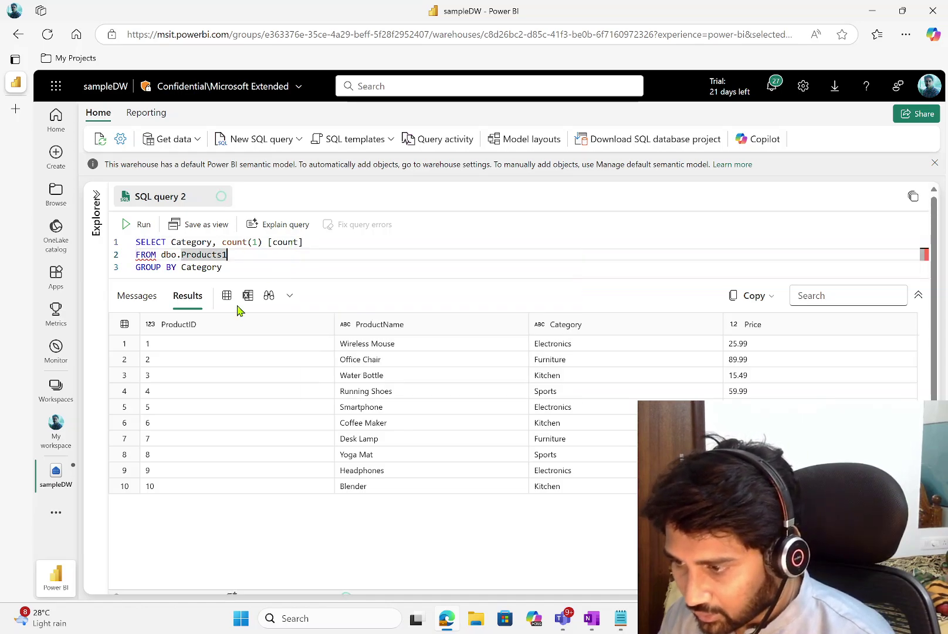
{"action": "double_click", "coordinate": [193, 242]}
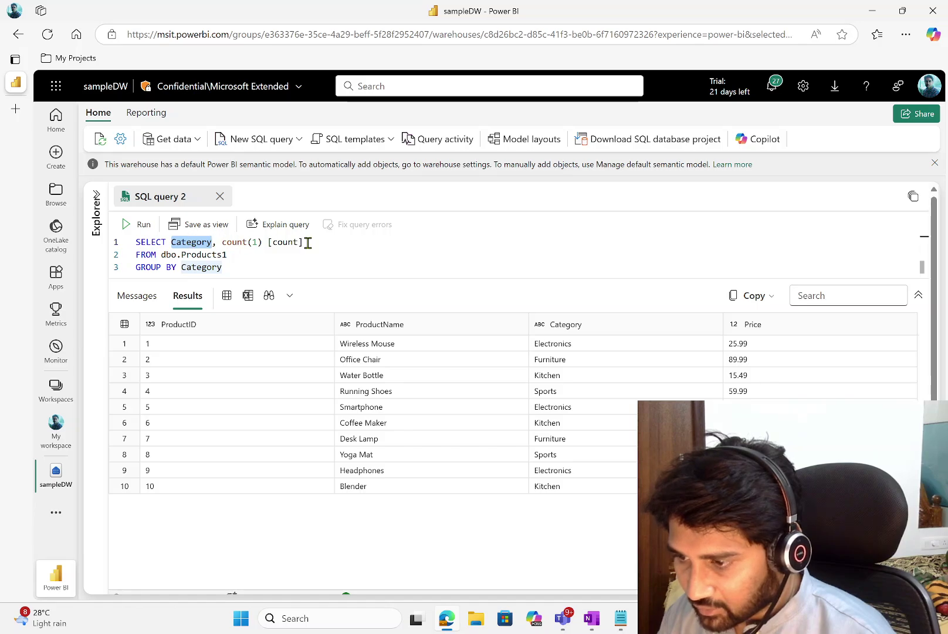
{"action": "left_click", "coordinate": [195, 254]}
{"action": "left_click", "coordinate": [246, 269]}
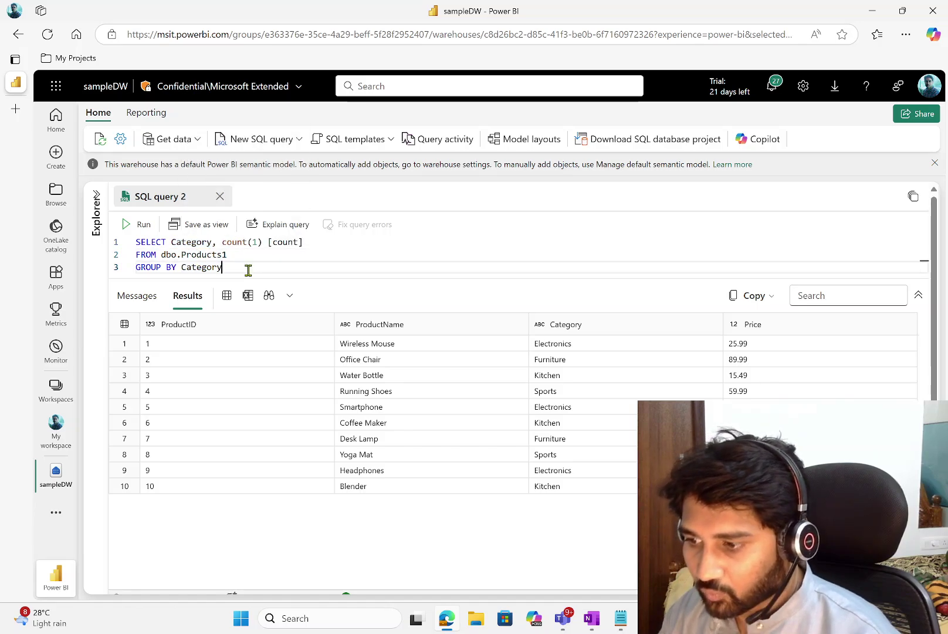
Step: Run the SQL query that counts the products per category
{"action": "left_click", "coordinate": [144, 225]}
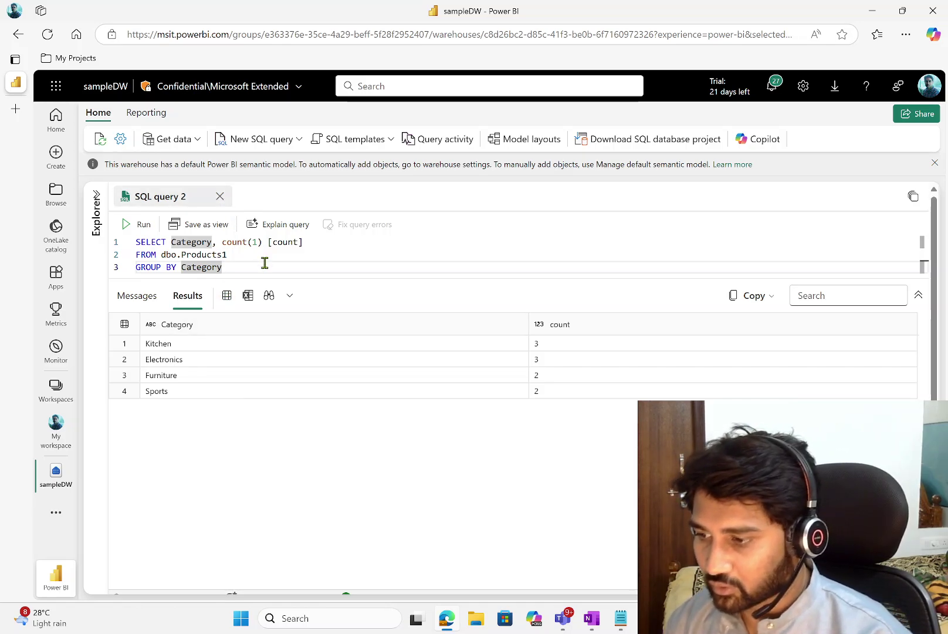
Step: Create a new visual query, add the dbo table Products1 to its canvas, and collapse the Explorer
{"action": "left_click", "coordinate": [299, 139]}
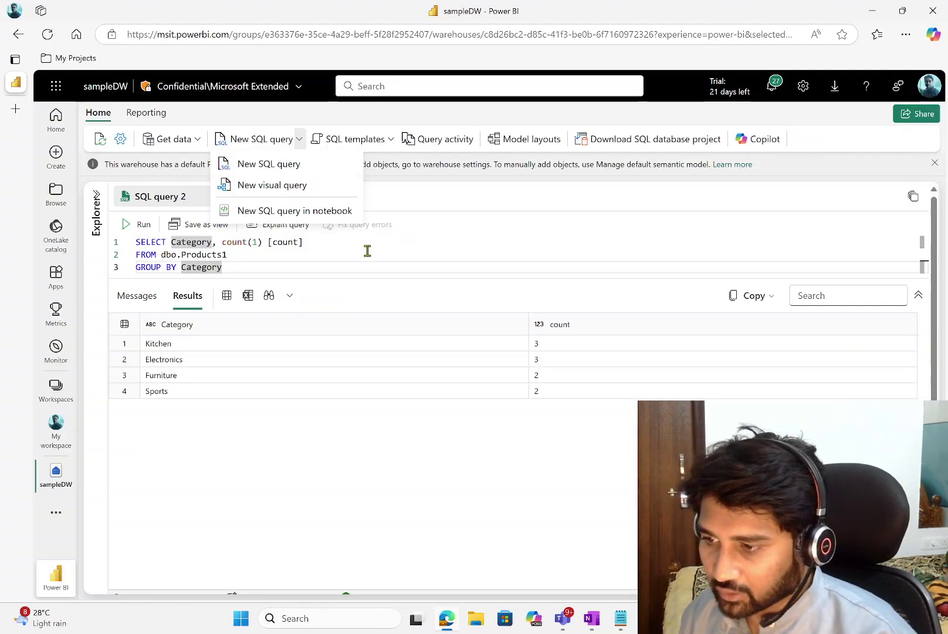
{"action": "left_click", "coordinate": [294, 189]}
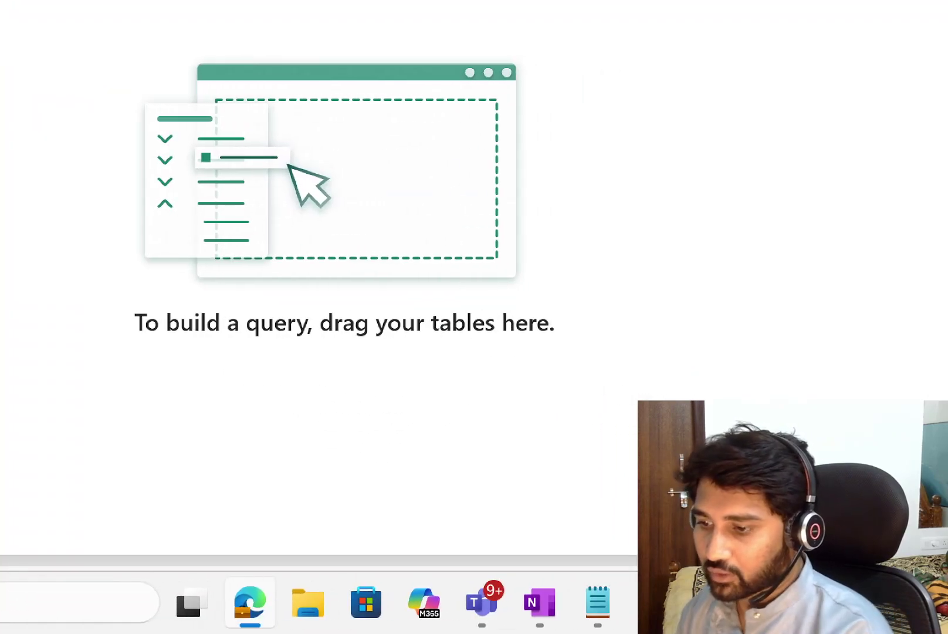
{"action": "mouse_move", "coordinate": [451, 298]}
{"action": "left_mouse_down"}
{"action": "mouse_move", "coordinate": [346, 273]}
{"action": "mouse_move", "coordinate": [393, 392]}
{"action": "mouse_move", "coordinate": [293, 270]}
{"action": "left_mouse_up"}
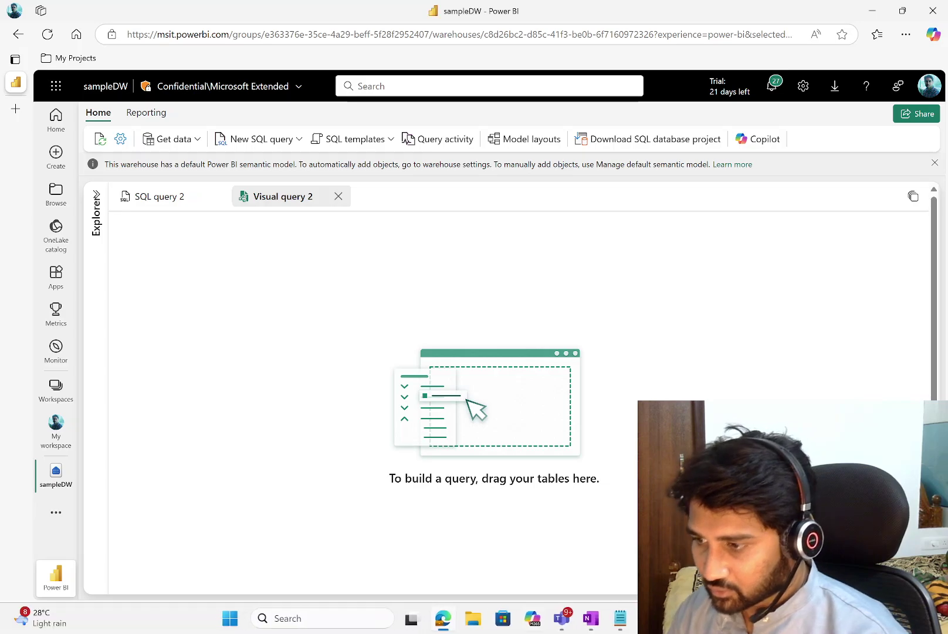
{"action": "left_click", "coordinate": [95, 195]}
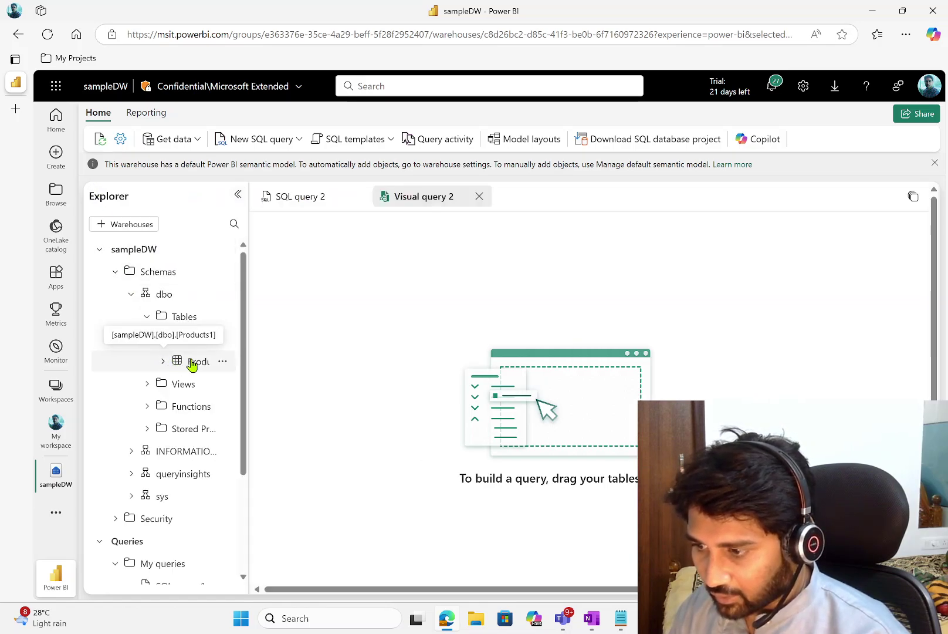
{"action": "left_click_drag", "start_coordinate": [193, 364], "coordinate": [450, 270]}
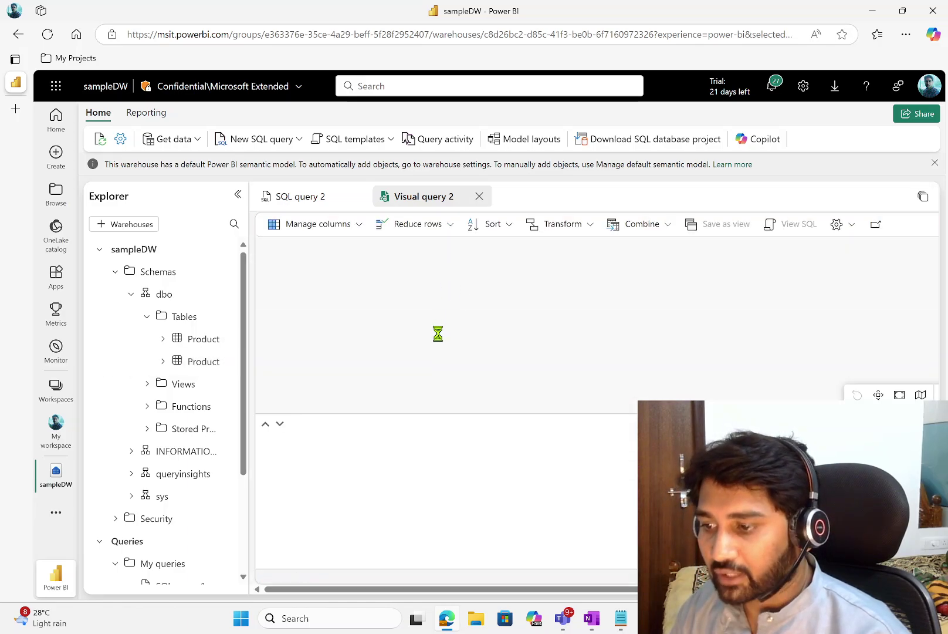
{"action": "left_click", "coordinate": [237, 194]}
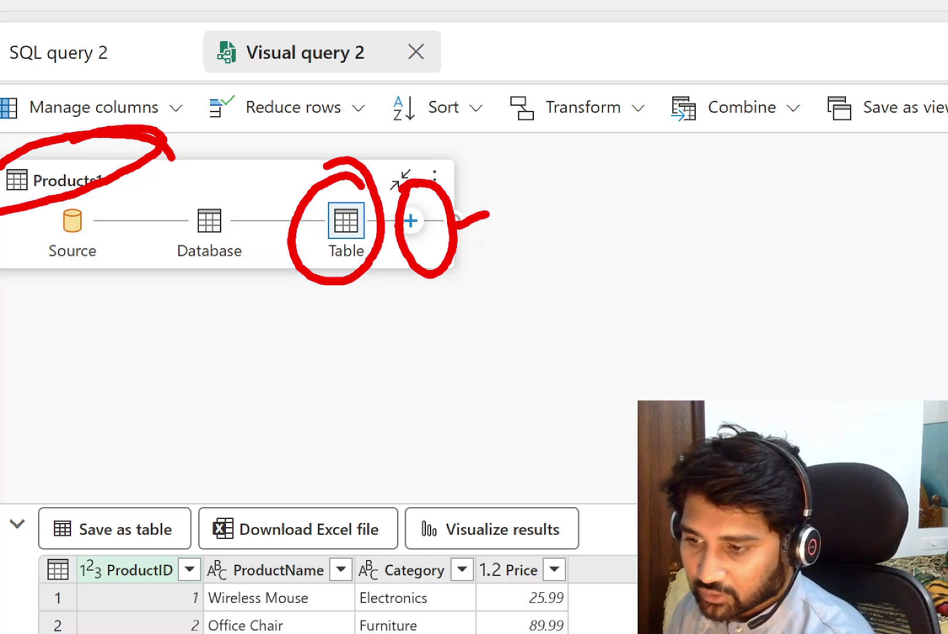
{"action": "mouse_move", "coordinate": [561, 176]}
{"action": "left_mouse_down"}
{"action": "mouse_move", "coordinate": [599, 177]}
{"action": "mouse_move", "coordinate": [620, 190]}
{"action": "mouse_move", "coordinate": [646, 179]}
{"action": "mouse_move", "coordinate": [664, 217]}
{"action": "mouse_move", "coordinate": [670, 170]}
{"action": "mouse_move", "coordinate": [712, 177]}
{"action": "mouse_move", "coordinate": [727, 154]}
{"action": "mouse_move", "coordinate": [743, 210]}
{"action": "mouse_move", "coordinate": [769, 149]}
{"action": "left_mouse_up"}
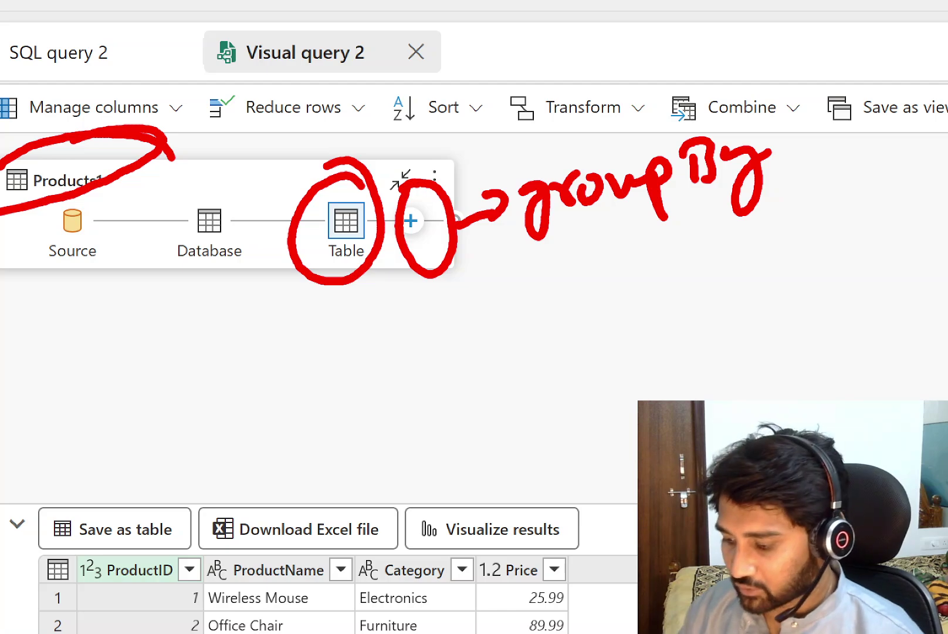
{"action": "key", "text": "Escape"}
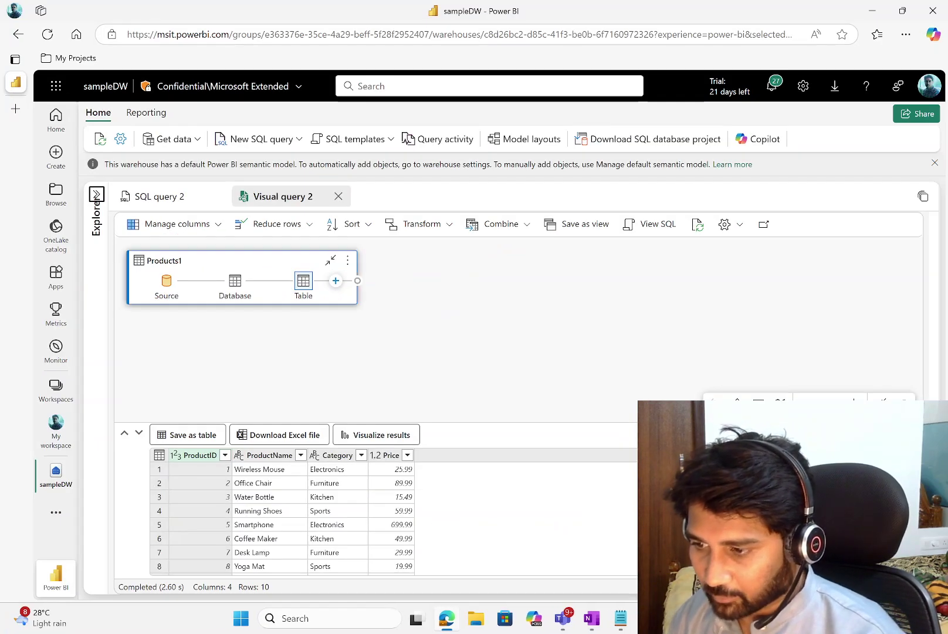
Step: Add a basic Group by step after the Products1 Table step, grouping by Category with a Count column using Count rows
{"action": "left_click", "coordinate": [337, 281]}
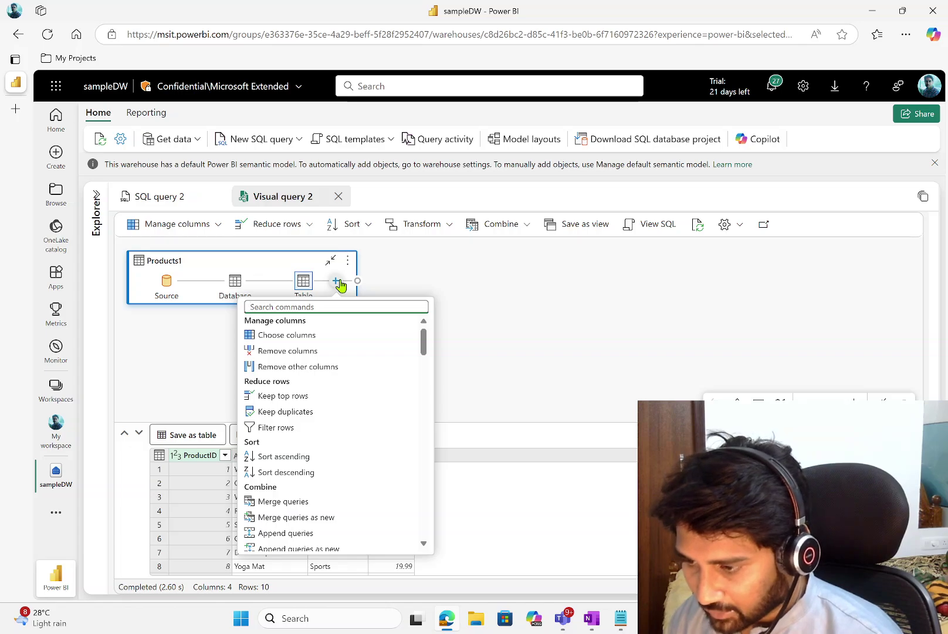
{"action": "scroll", "coordinate": [391, 421], "scroll_direction": "down", "scroll_amount": 3}
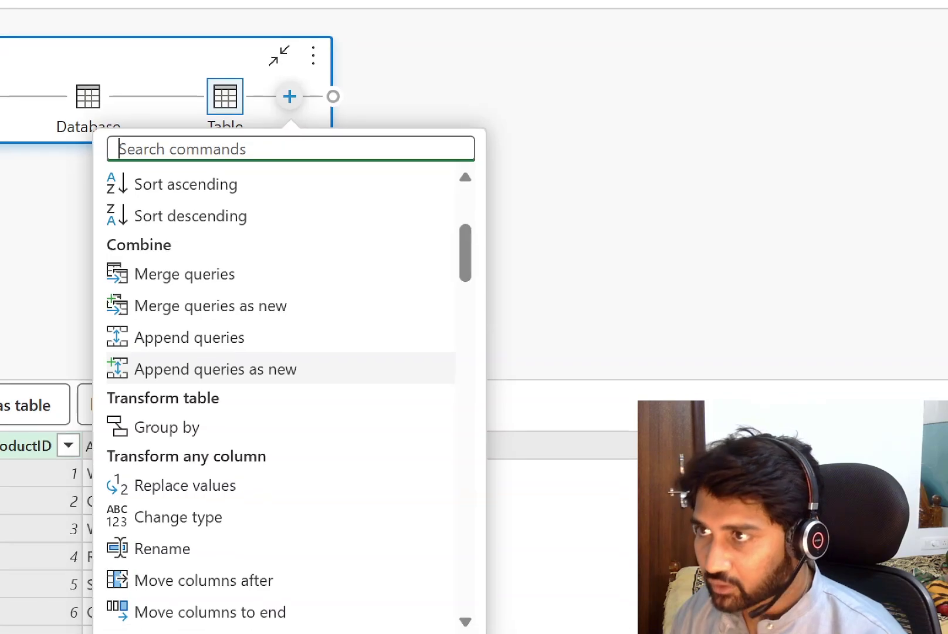
{"action": "mouse_move", "coordinate": [242, 412]}
{"action": "left_mouse_down"}
{"action": "mouse_move", "coordinate": [186, 392]}
{"action": "mouse_move", "coordinate": [208, 454]}
{"action": "mouse_move", "coordinate": [258, 391]}
{"action": "left_mouse_up"}
{"action": "mouse_move", "coordinate": [292, 63]}
{"action": "left_mouse_down"}
{"action": "mouse_move", "coordinate": [279, 127]}
{"action": "mouse_move", "coordinate": [313, 58]}
{"action": "mouse_move", "coordinate": [267, 61]}
{"action": "left_mouse_up"}
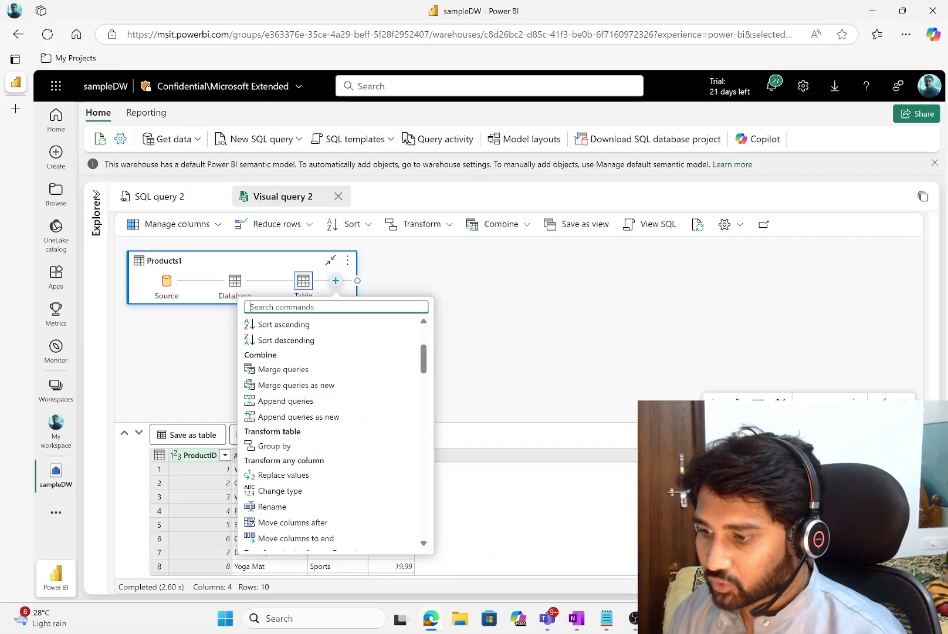
{"action": "left_click", "coordinate": [167, 427]}
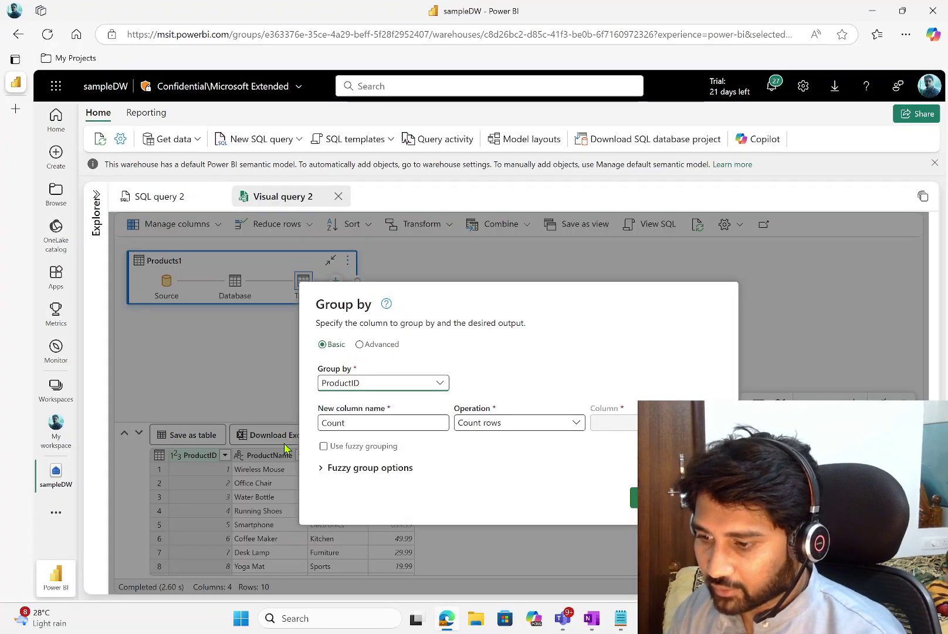
{"action": "left_click", "coordinate": [413, 384]}
{"action": "left_click", "coordinate": [382, 433]}
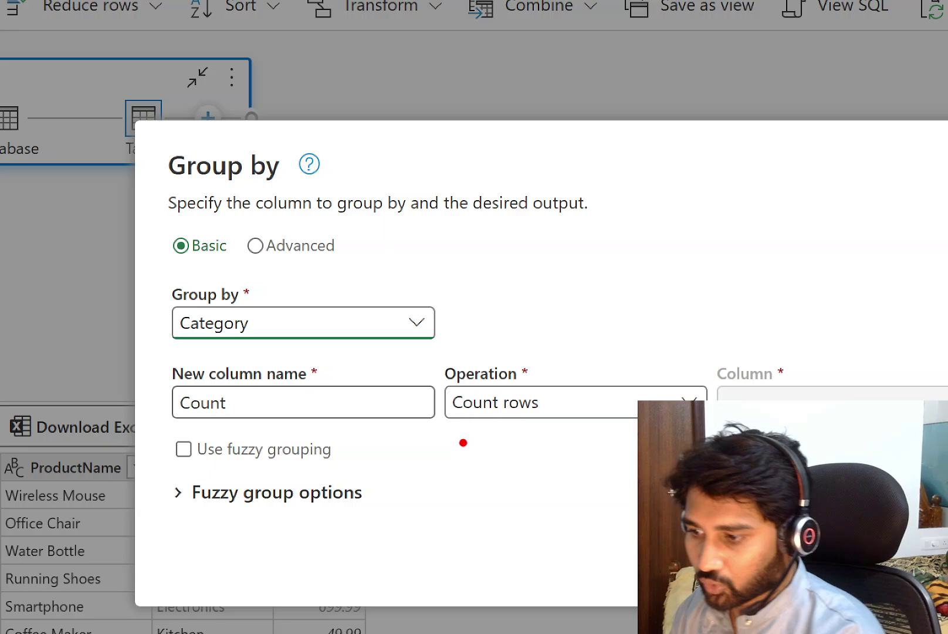
{"action": "mouse_move", "coordinate": [314, 277]}
{"action": "left_mouse_down"}
{"action": "mouse_move", "coordinate": [148, 299]}
{"action": "mouse_move", "coordinate": [267, 336]}
{"action": "mouse_move", "coordinate": [296, 231]}
{"action": "mouse_move", "coordinate": [176, 261]}
{"action": "left_mouse_up"}
{"action": "mouse_move", "coordinate": [433, 341]}
{"action": "left_mouse_down"}
{"action": "mouse_move", "coordinate": [484, 448]}
{"action": "mouse_move", "coordinate": [499, 330]}
{"action": "mouse_move", "coordinate": [375, 346]}
{"action": "left_mouse_up"}
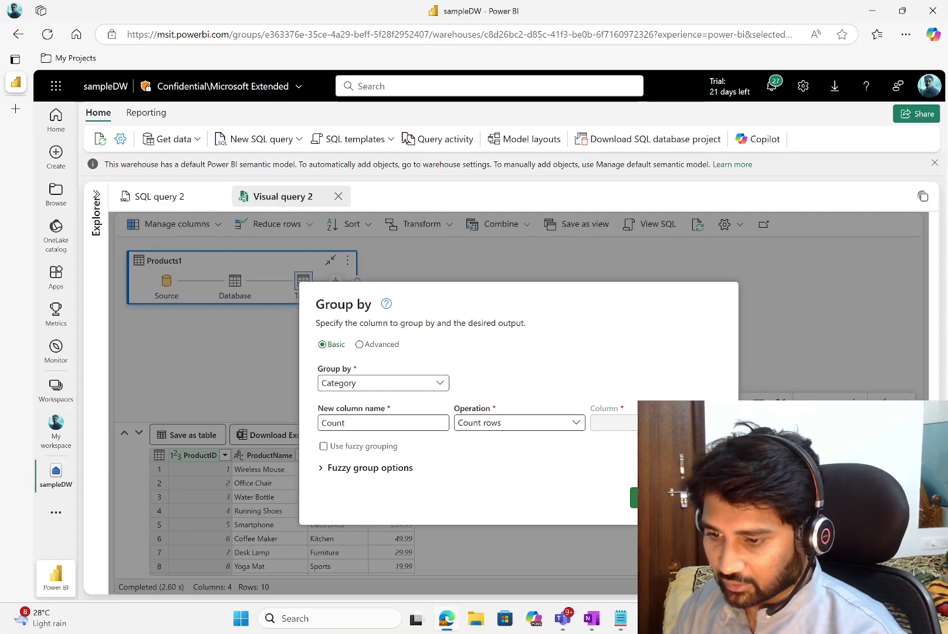
{"action": "key", "text": "Return"}
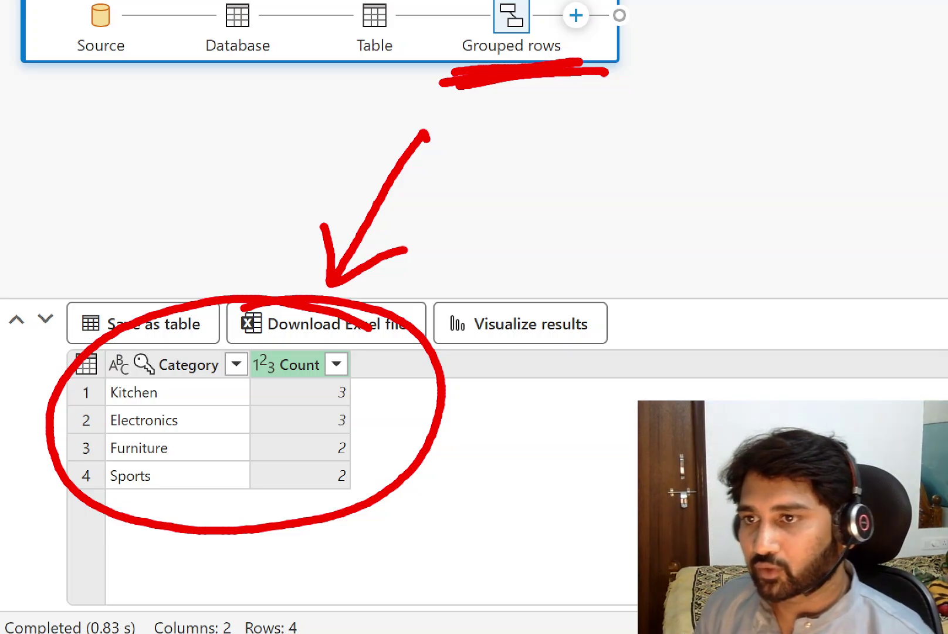
{"action": "mouse_move", "coordinate": [578, 111]}
{"action": "left_mouse_down"}
{"action": "mouse_move", "coordinate": [508, 163]}
{"action": "mouse_move", "coordinate": [607, 154]}
{"action": "mouse_move", "coordinate": [616, 167]}
{"action": "left_mouse_up"}
{"action": "mouse_move", "coordinate": [626, 111]}
{"action": "left_mouse_down"}
{"action": "mouse_move", "coordinate": [622, 160]}
{"action": "mouse_move", "coordinate": [663, 140]}
{"action": "left_mouse_up"}
{"action": "mouse_move", "coordinate": [706, 106]}
{"action": "left_mouse_down"}
{"action": "mouse_move", "coordinate": [690, 130]}
{"action": "mouse_move", "coordinate": [727, 145]}
{"action": "left_mouse_up"}
{"action": "left_click_drag", "start_coordinate": [750, 99], "coordinate": [740, 147]}
{"action": "left_click_drag", "start_coordinate": [765, 130], "coordinate": [772, 147]}
{"action": "left_click_drag", "start_coordinate": [789, 91], "coordinate": [793, 145]}
{"action": "mouse_move", "coordinate": [768, 127]}
{"action": "left_mouse_down"}
{"action": "mouse_move", "coordinate": [821, 112]}
{"action": "mouse_move", "coordinate": [809, 134]}
{"action": "left_mouse_up"}
{"action": "left_click_drag", "start_coordinate": [818, 76], "coordinate": [847, 153]}
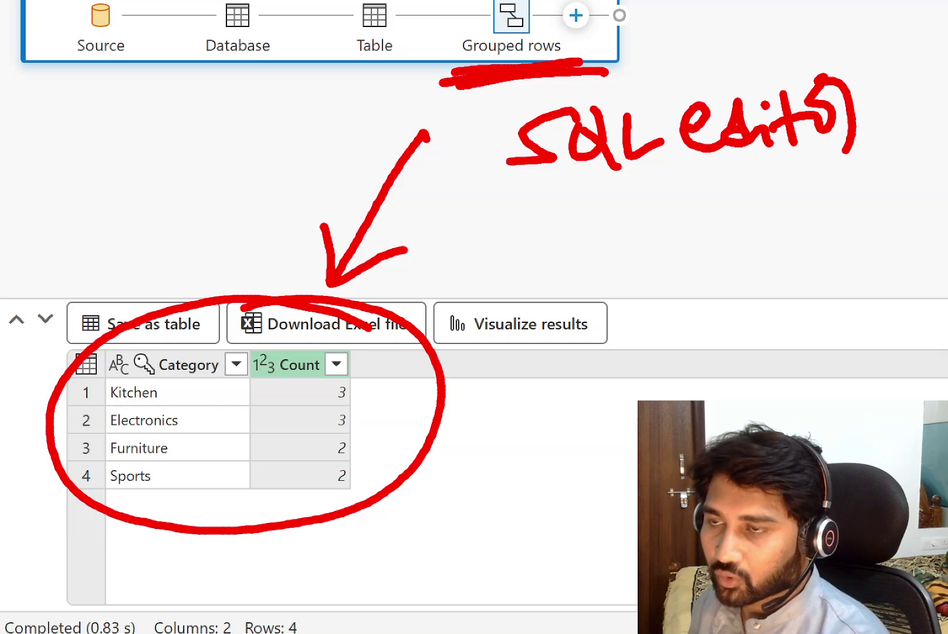
{"action": "mouse_move", "coordinate": [491, 220]}
{"action": "left_mouse_down"}
{"action": "mouse_move", "coordinate": [516, 261]}
{"action": "mouse_move", "coordinate": [537, 206]}
{"action": "left_mouse_up"}
{"action": "left_click_drag", "start_coordinate": [549, 231], "coordinate": [560, 255]}
{"action": "mouse_move", "coordinate": [548, 217]}
{"action": "left_mouse_down"}
{"action": "mouse_move", "coordinate": [562, 251]}
{"action": "mouse_move", "coordinate": [586, 253]}
{"action": "left_mouse_up"}
{"action": "mouse_move", "coordinate": [610, 214]}
{"action": "left_mouse_down"}
{"action": "mouse_move", "coordinate": [678, 210]}
{"action": "mouse_move", "coordinate": [698, 226]}
{"action": "left_mouse_up"}
{"action": "left_click_drag", "start_coordinate": [695, 185], "coordinate": [707, 240]}
{"action": "left_click_drag", "start_coordinate": [751, 199], "coordinate": [733, 223]}
{"action": "mouse_move", "coordinate": [792, 170]}
{"action": "left_mouse_down"}
{"action": "mouse_move", "coordinate": [786, 223]}
{"action": "mouse_move", "coordinate": [772, 223]}
{"action": "left_mouse_up"}
{"action": "left_click_drag", "start_coordinate": [801, 194], "coordinate": [807, 226]}
{"action": "left_click_drag", "start_coordinate": [822, 173], "coordinate": [828, 229]}
{"action": "mouse_move", "coordinate": [812, 205]}
{"action": "left_mouse_down"}
{"action": "mouse_move", "coordinate": [861, 200]}
{"action": "mouse_move", "coordinate": [850, 208]}
{"action": "left_mouse_up"}
{"action": "left_click_drag", "start_coordinate": [877, 152], "coordinate": [880, 226]}
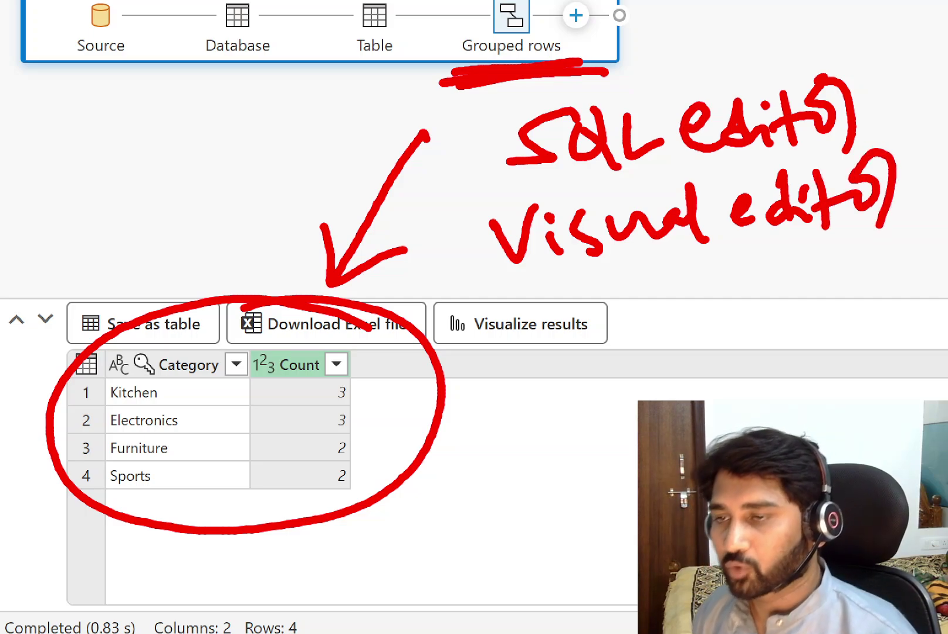
{"action": "key", "text": "Escape"}
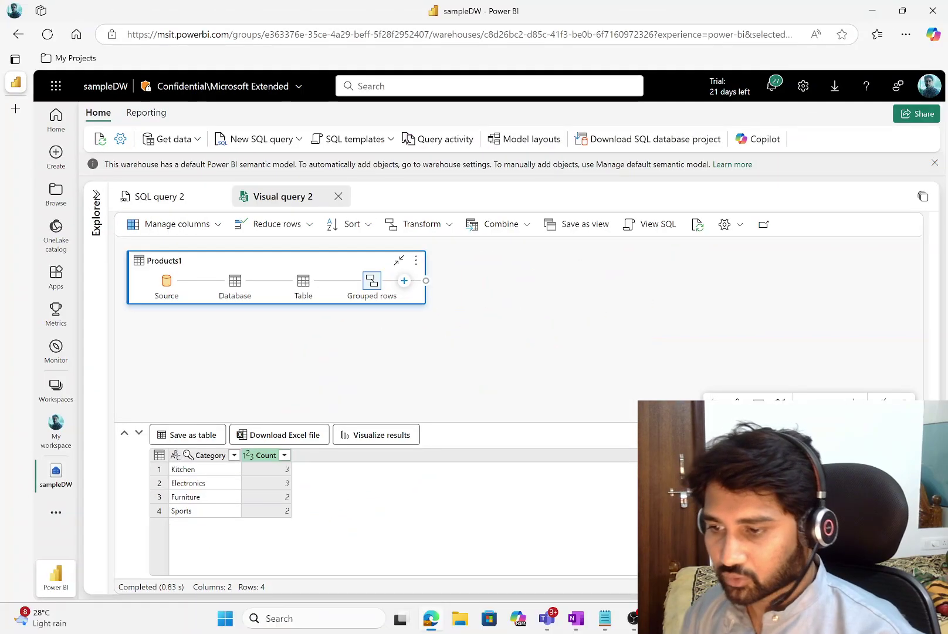